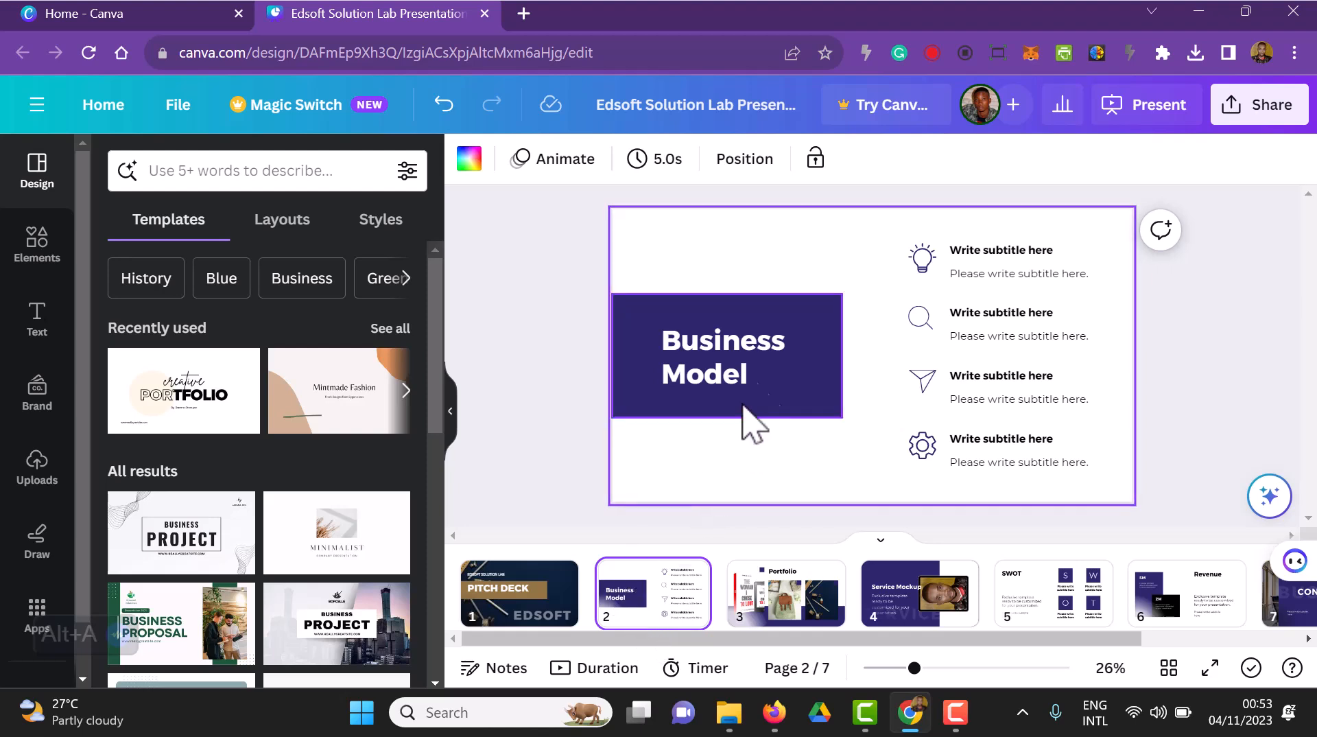
# Step: Apply the Pan animation to the dark blue rectangle behind the Business Model heading on slide 2
pyautogui.click(642, 312)
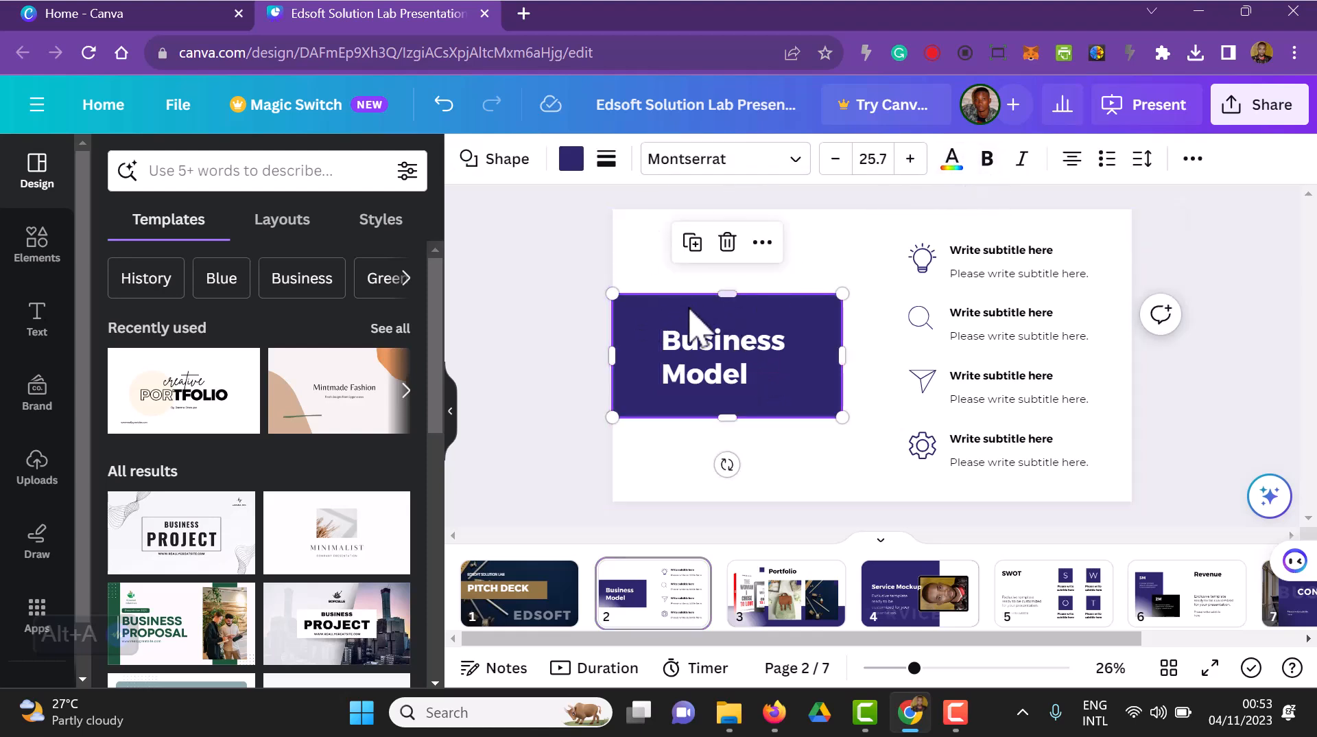
pyautogui.click(642, 321)
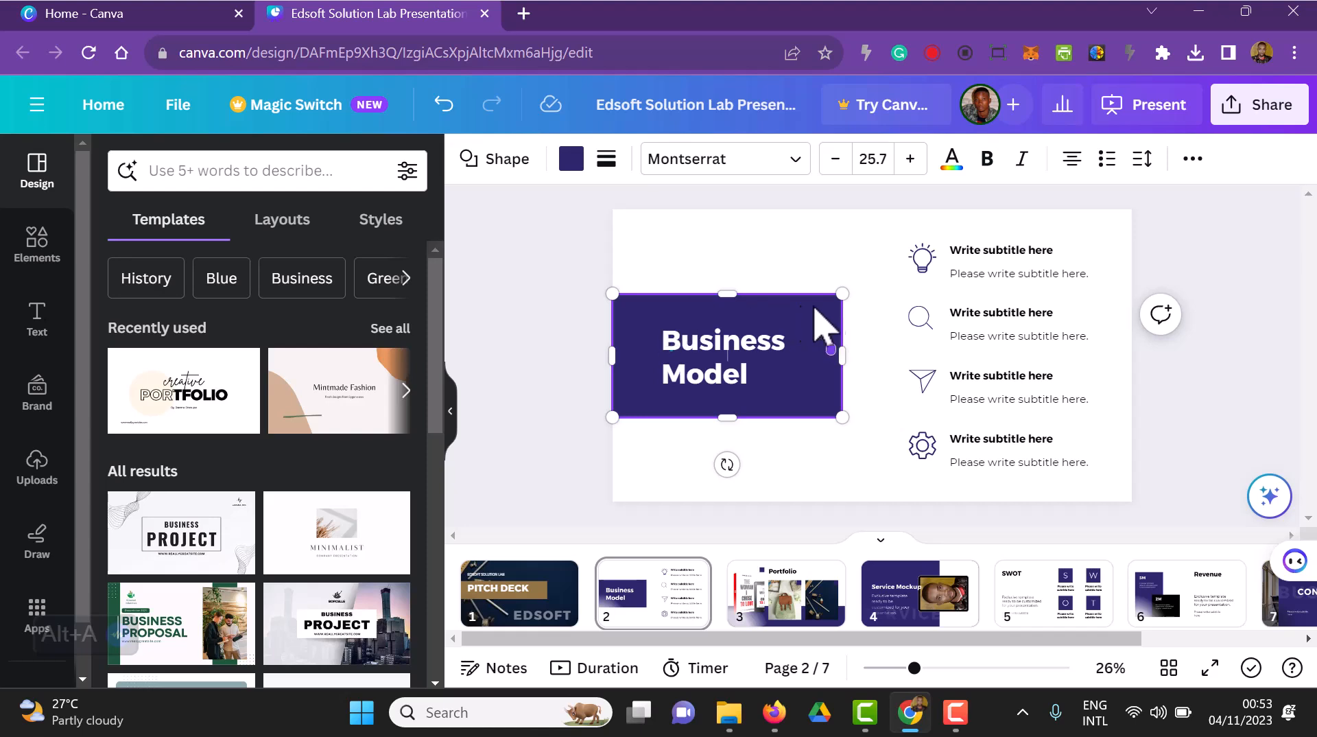
pyautogui.click(1189, 159)
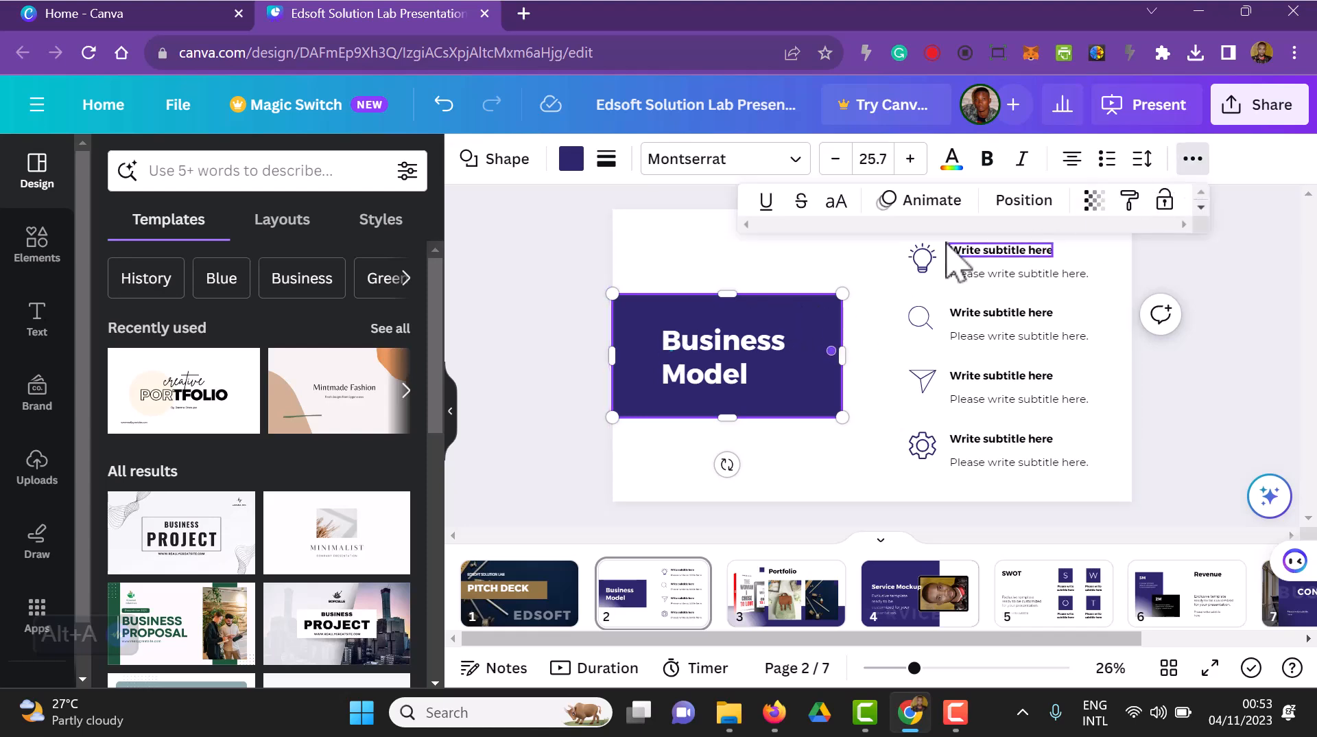
pyautogui.click(1204, 166)
pyautogui.click(1204, 166)
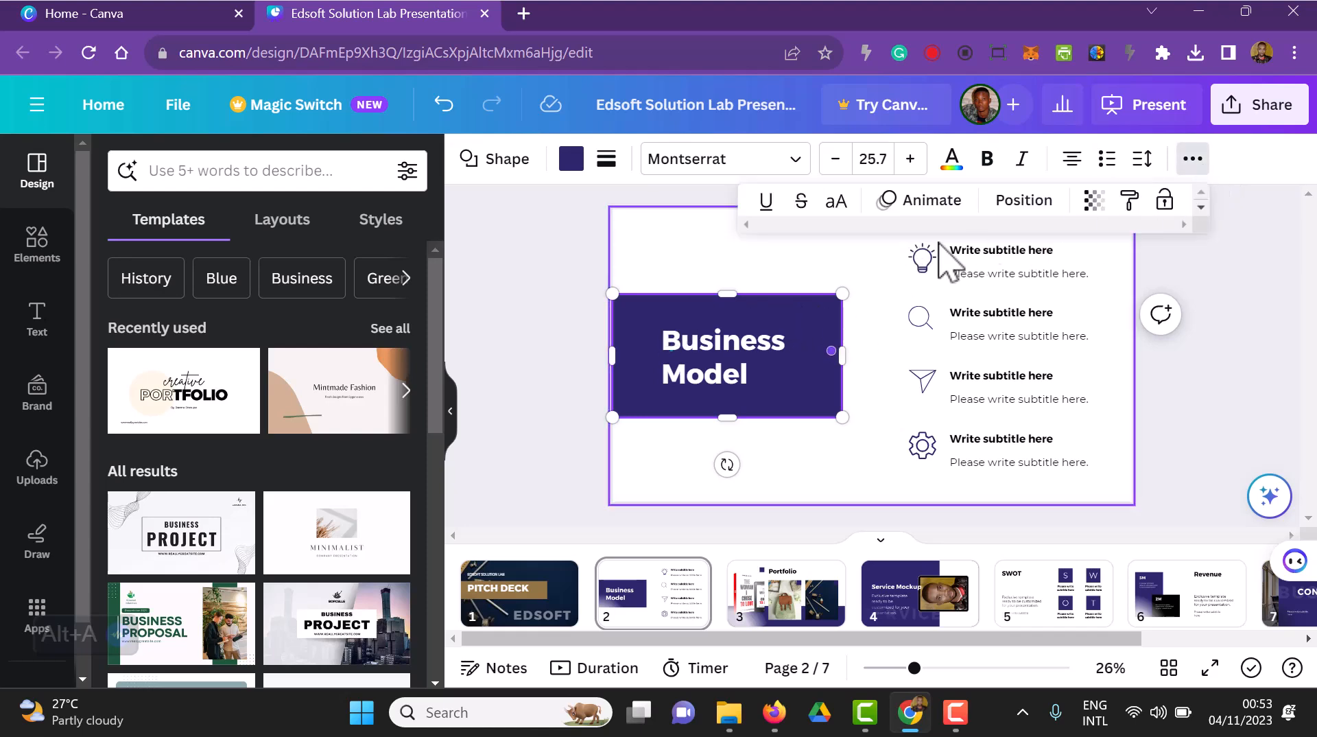
pyautogui.click(923, 201)
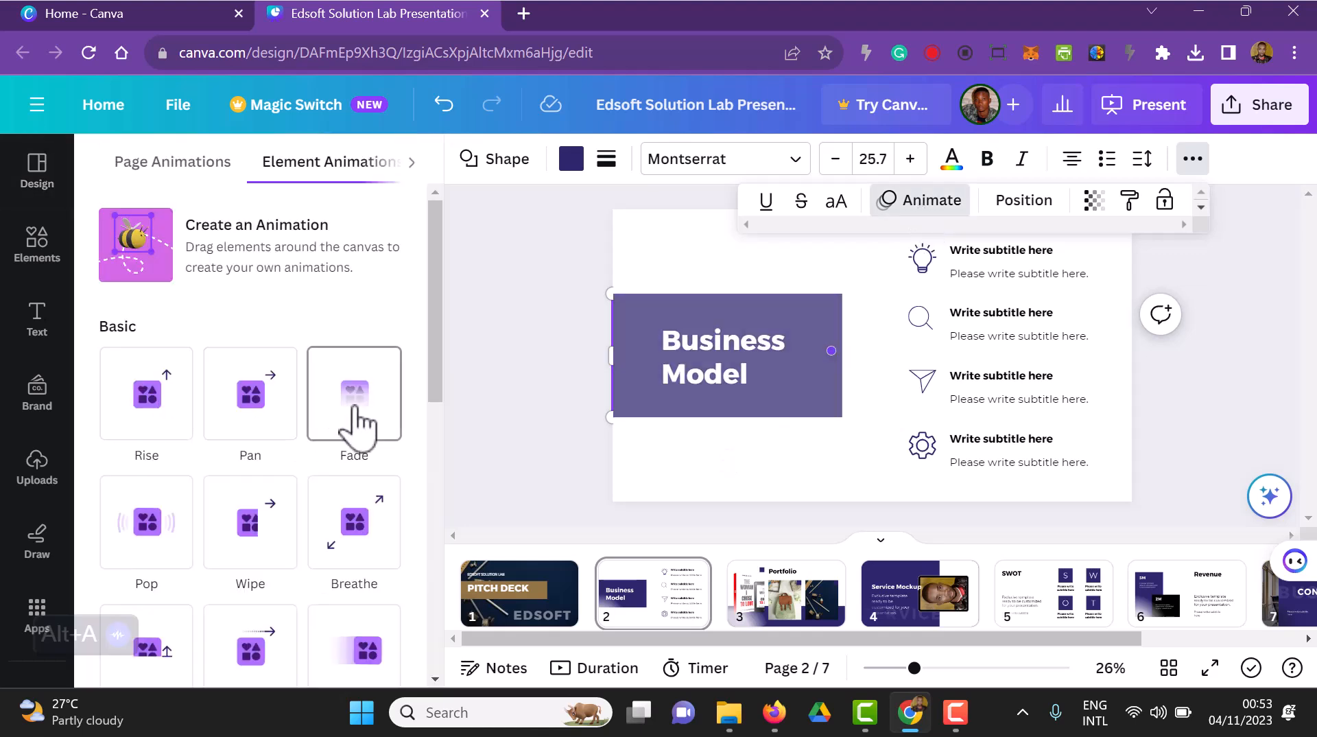
pyautogui.click(243, 425)
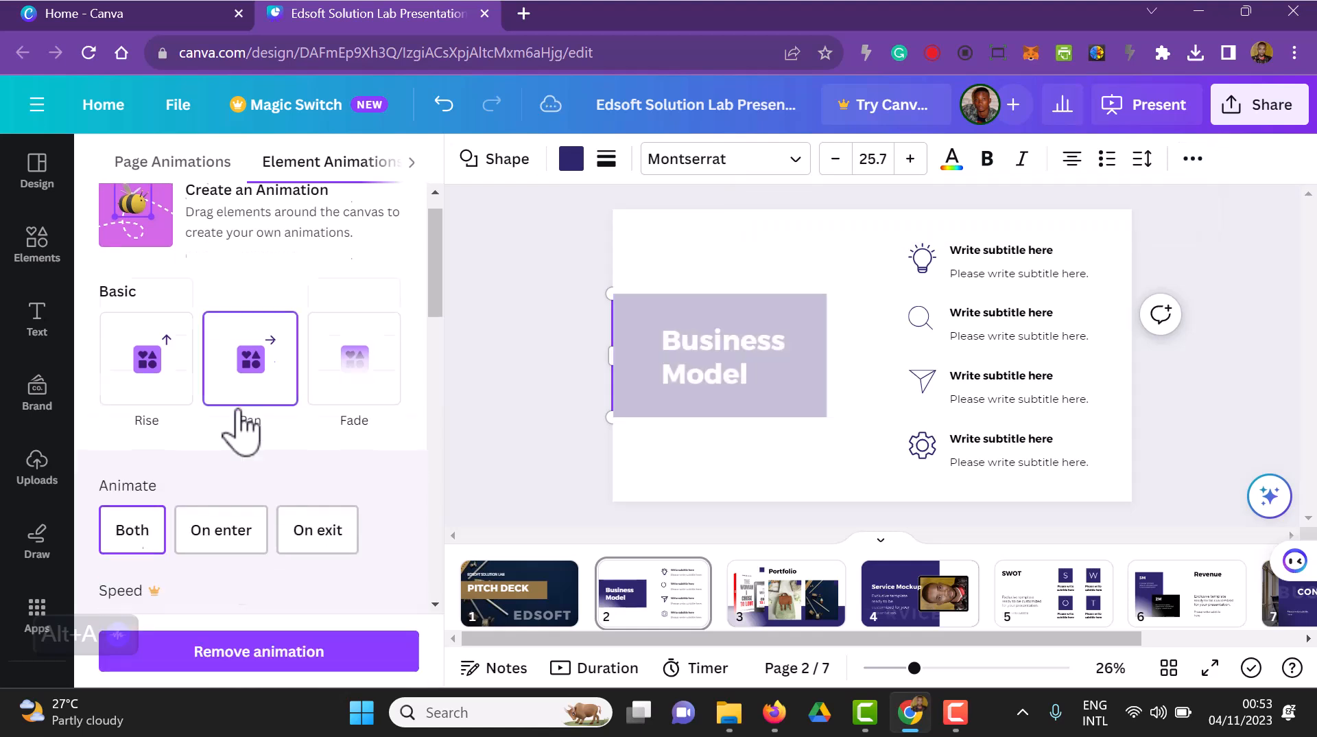
# Step: Apply the Typewriter text animation to the "Business Model" heading on slide 2
pyautogui.click(707, 377)
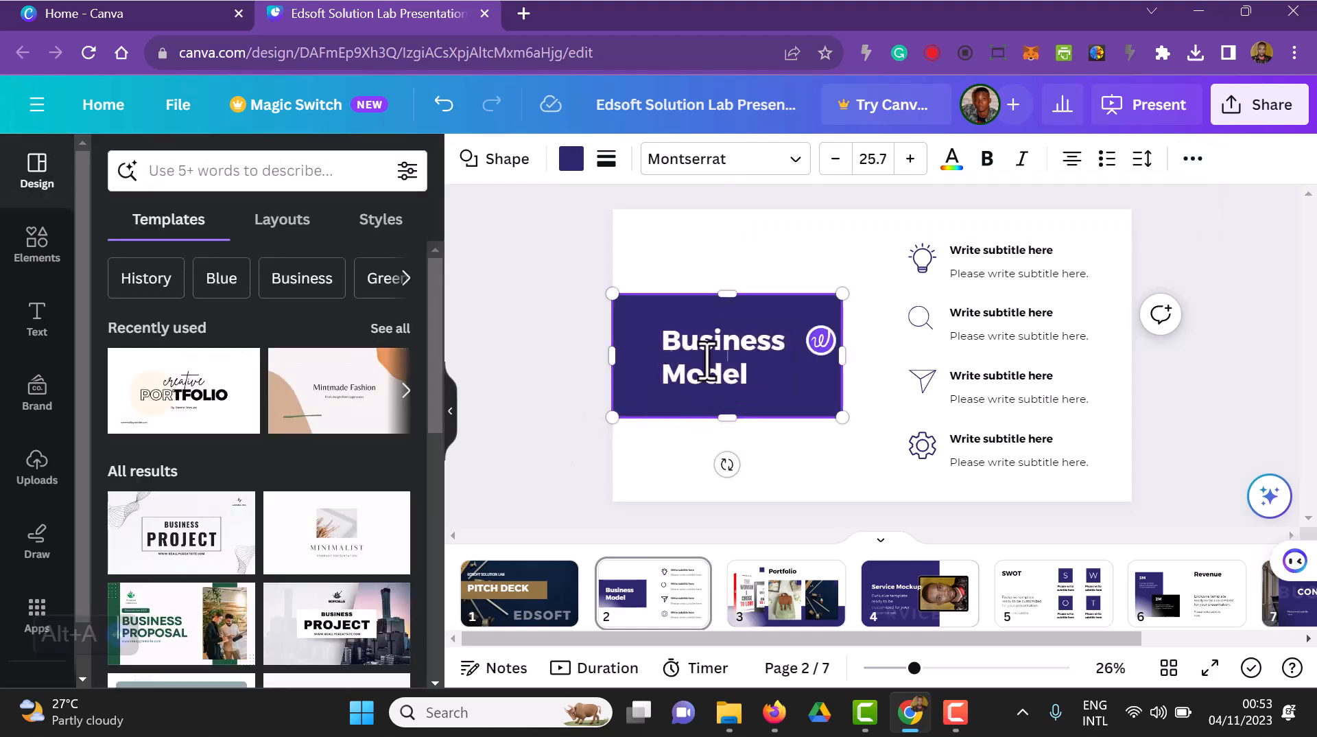
pyautogui.click(699, 385)
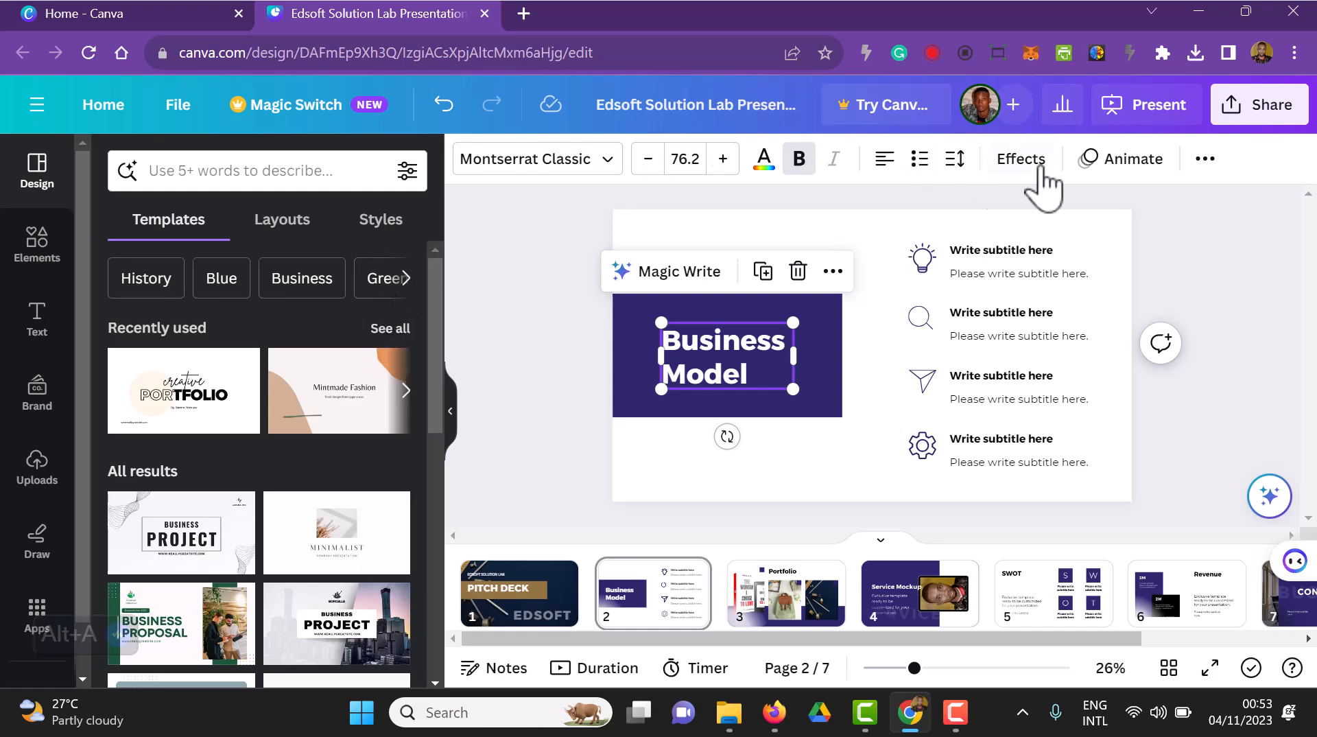
pyautogui.click(1138, 163)
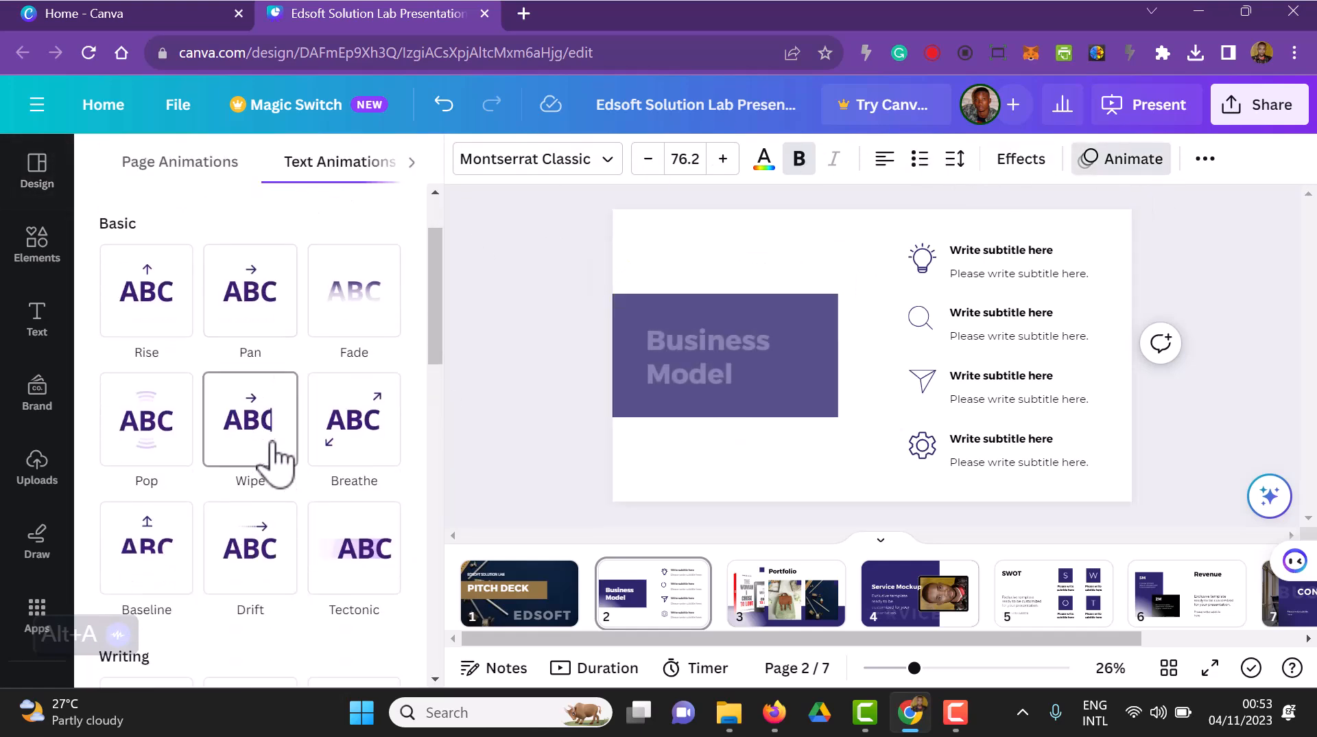
pyautogui.scroll(-5, 205, 481)
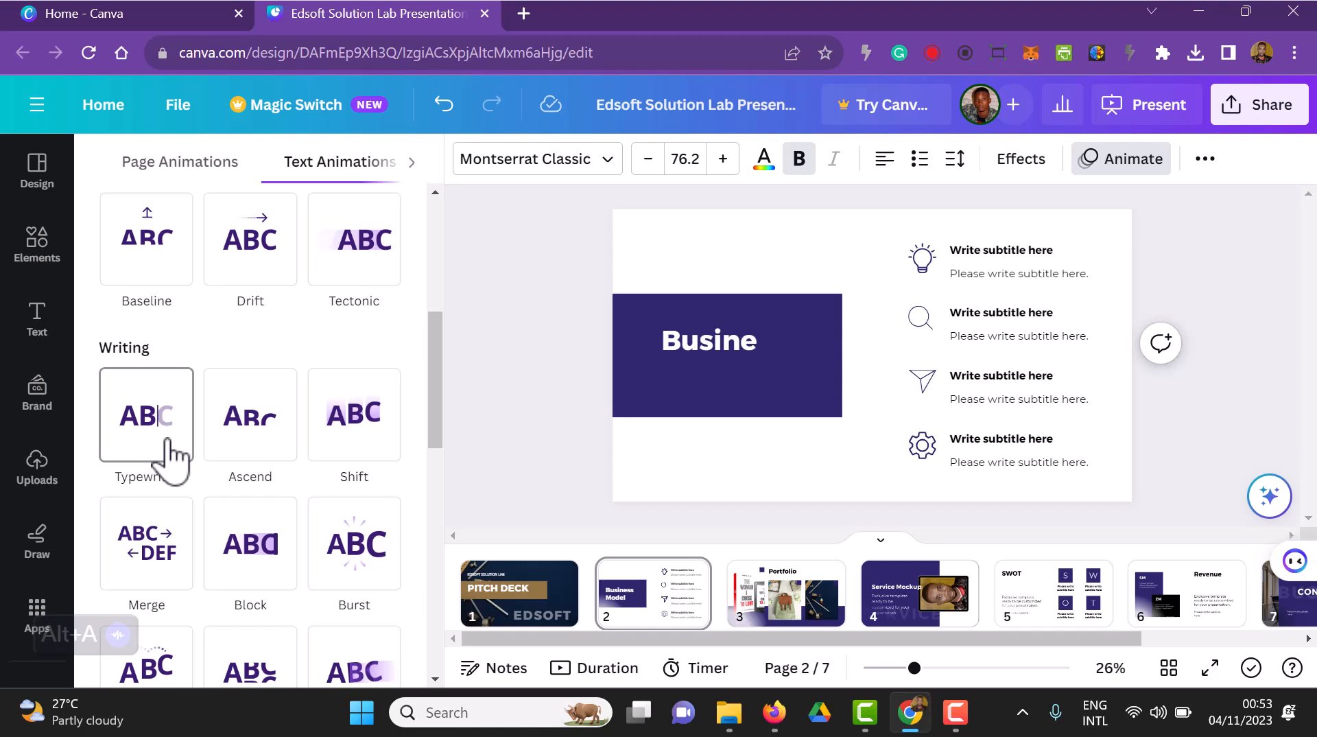
pyautogui.click(172, 452)
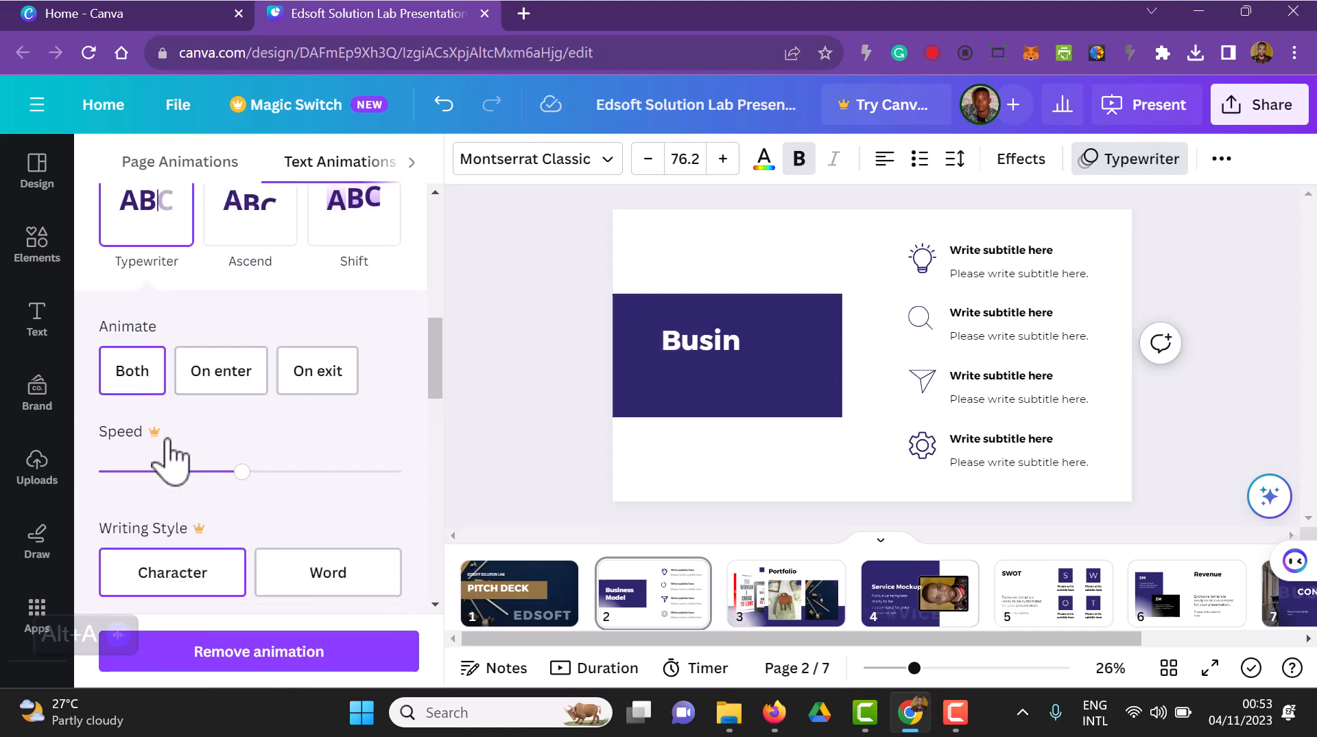
# Step: Apply the Rise animation to each of slide 2's four icons: light bulb, magnifying glass, paper plane and gear
pyautogui.click(922, 261)
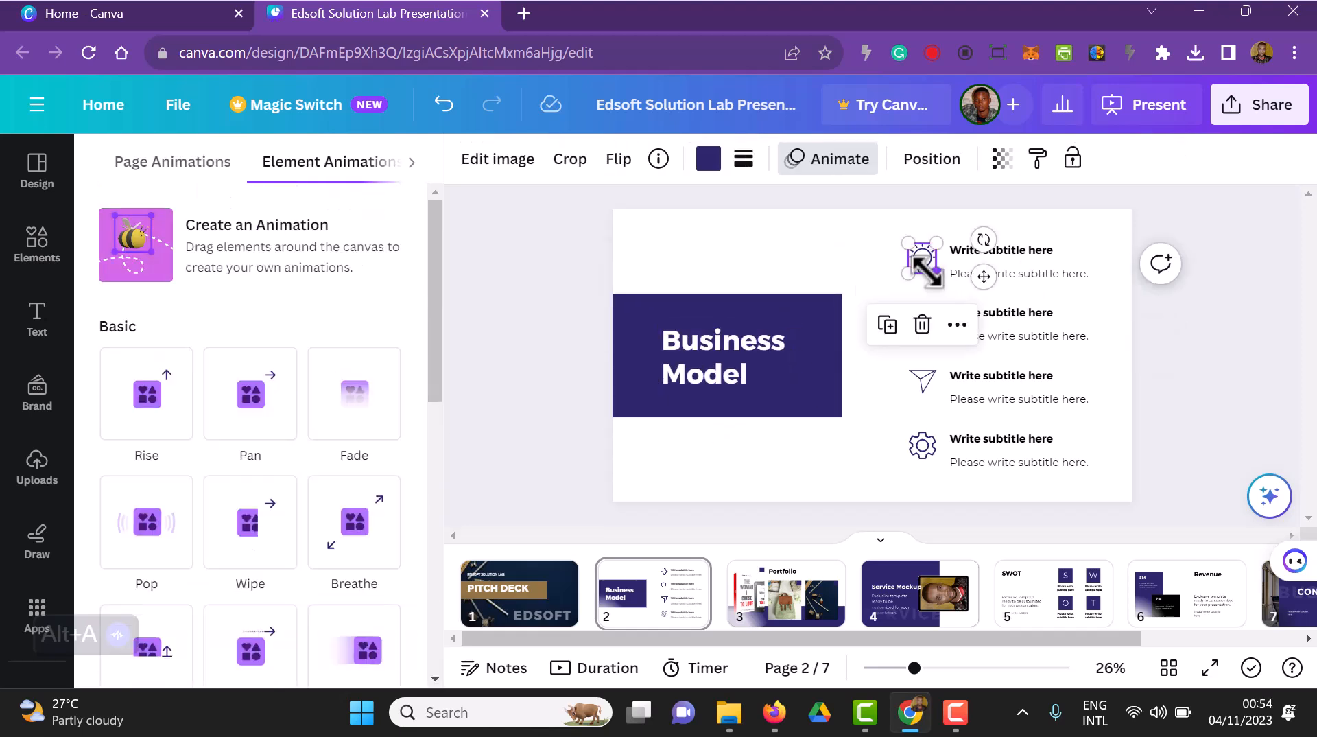
pyautogui.click(175, 432)
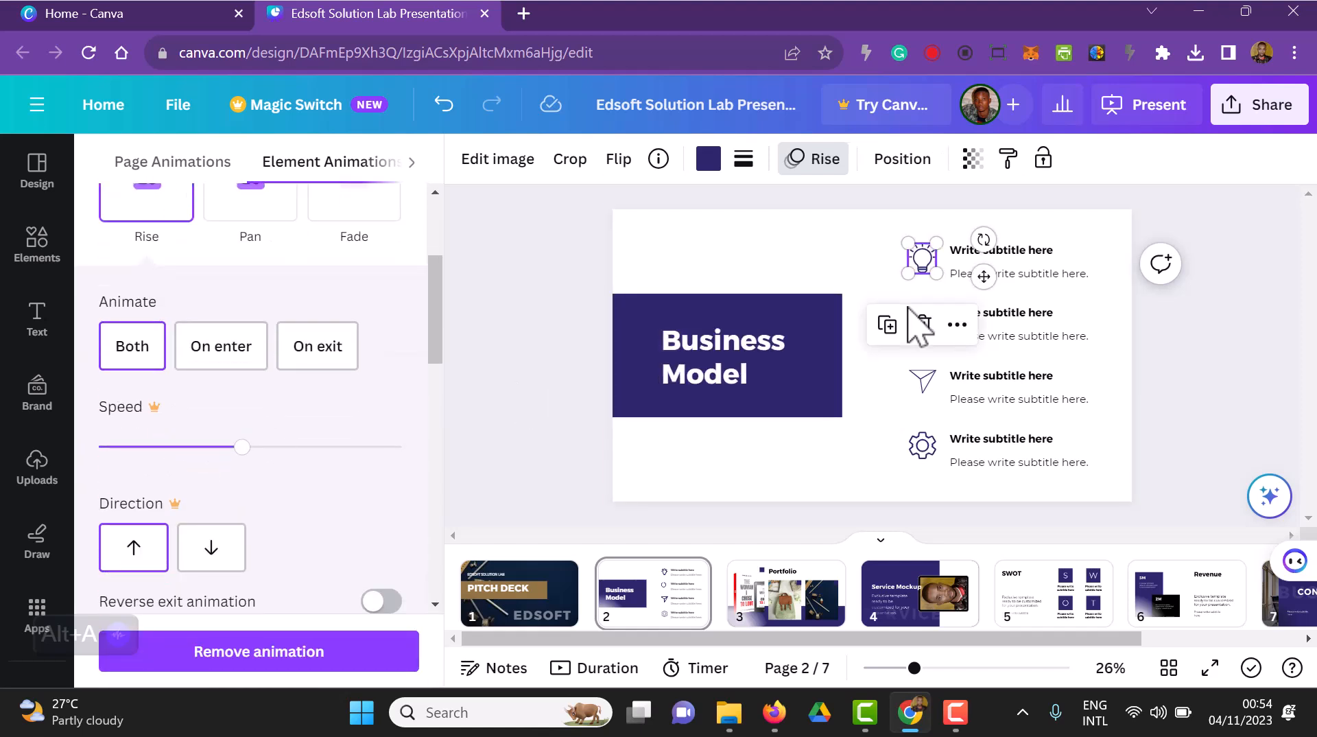
pyautogui.click(890, 301)
pyautogui.click(919, 317)
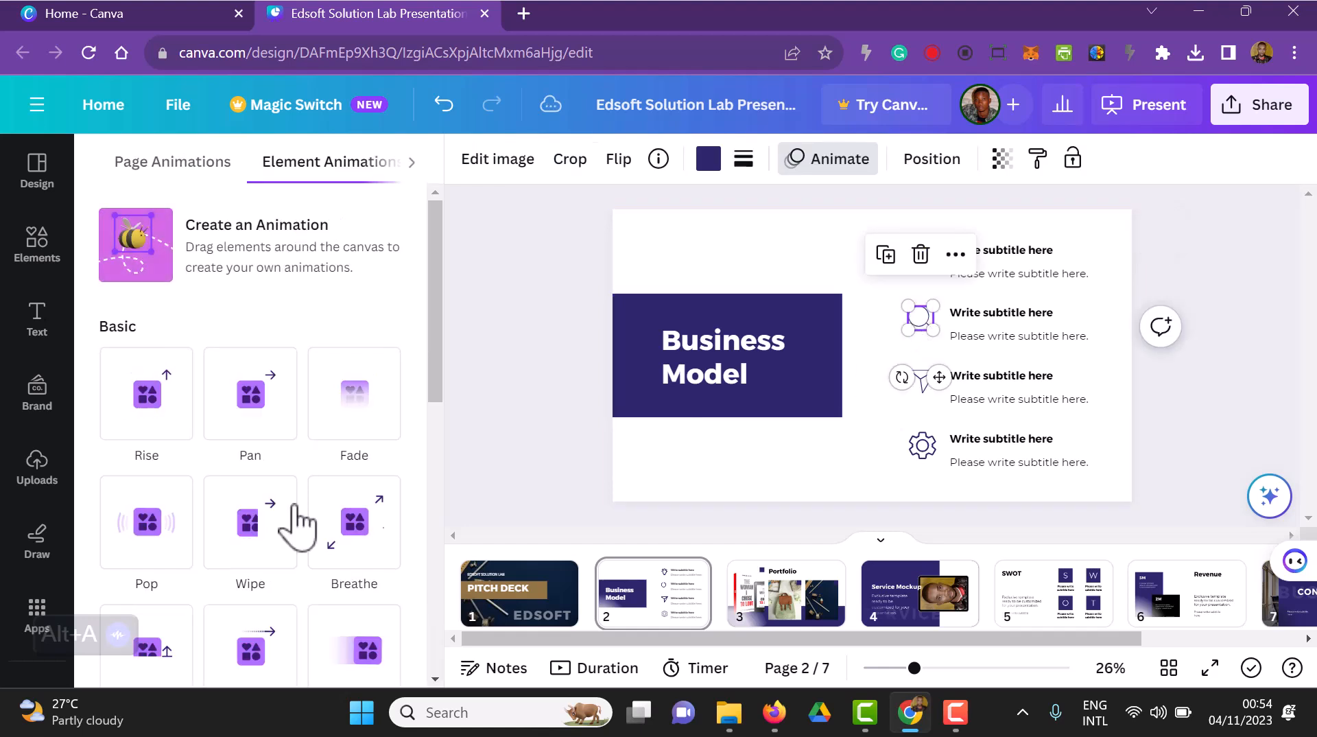
pyautogui.click(181, 423)
pyautogui.click(923, 381)
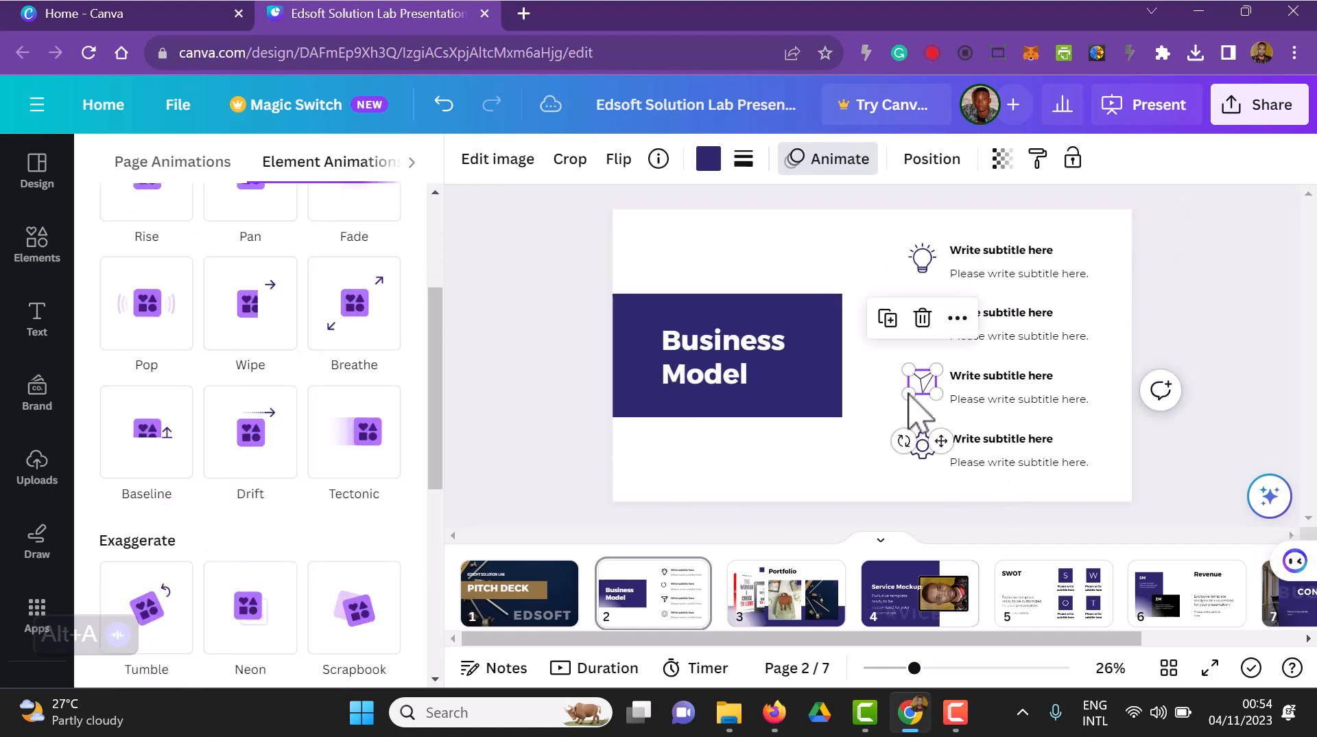
pyautogui.scroll(3, 176, 367)
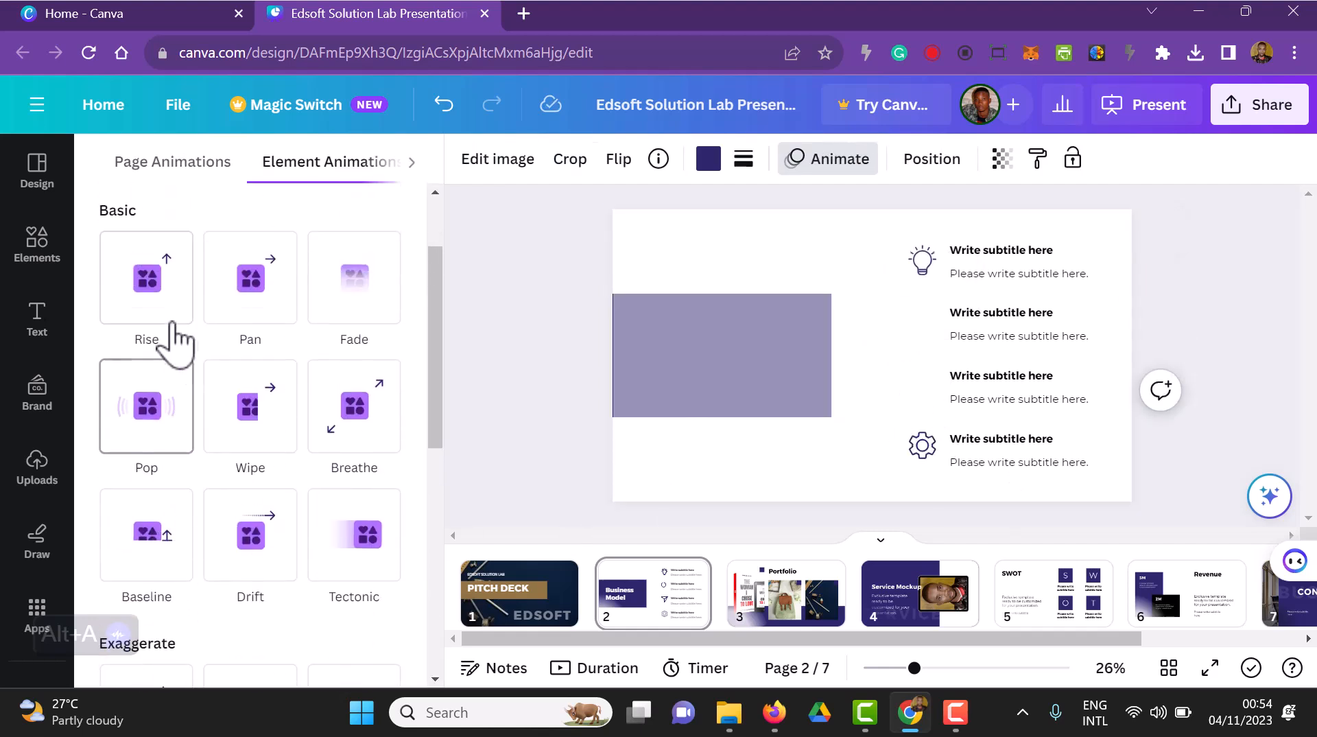
pyautogui.click(173, 330)
pyautogui.click(925, 454)
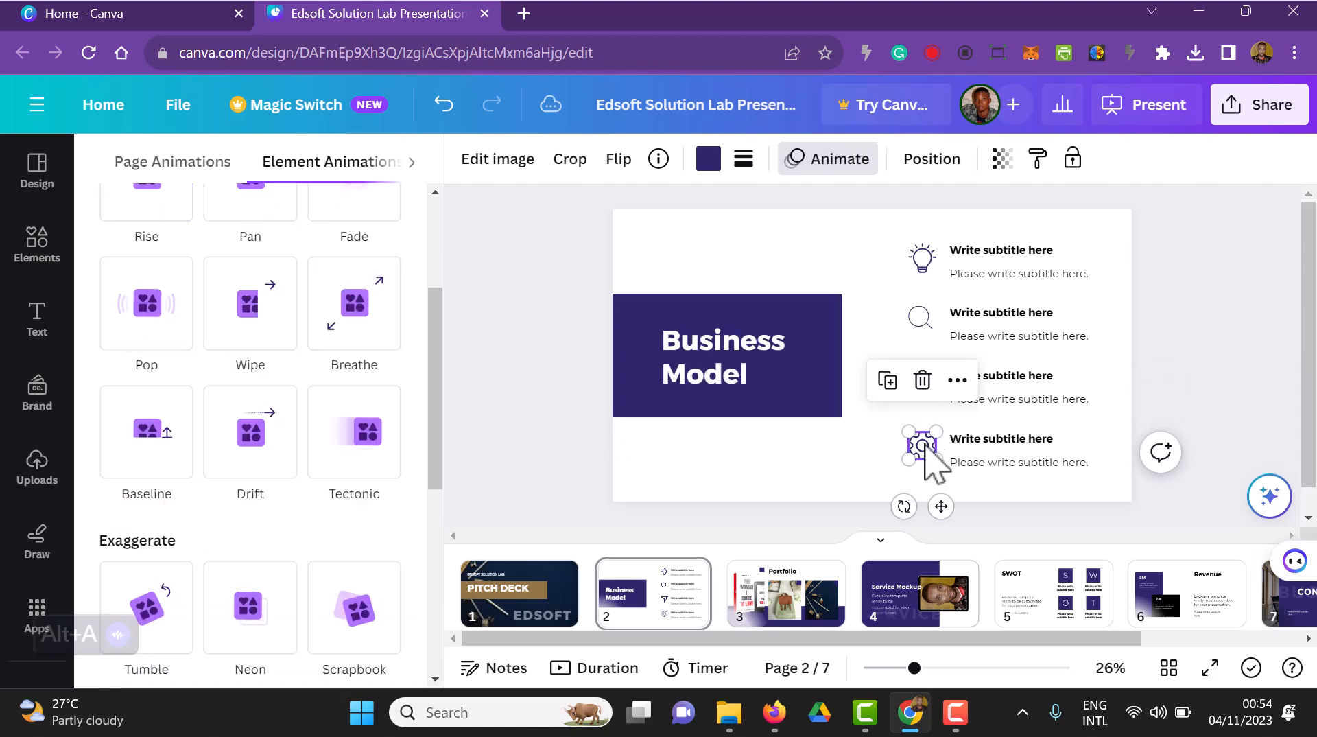
pyautogui.click(149, 237)
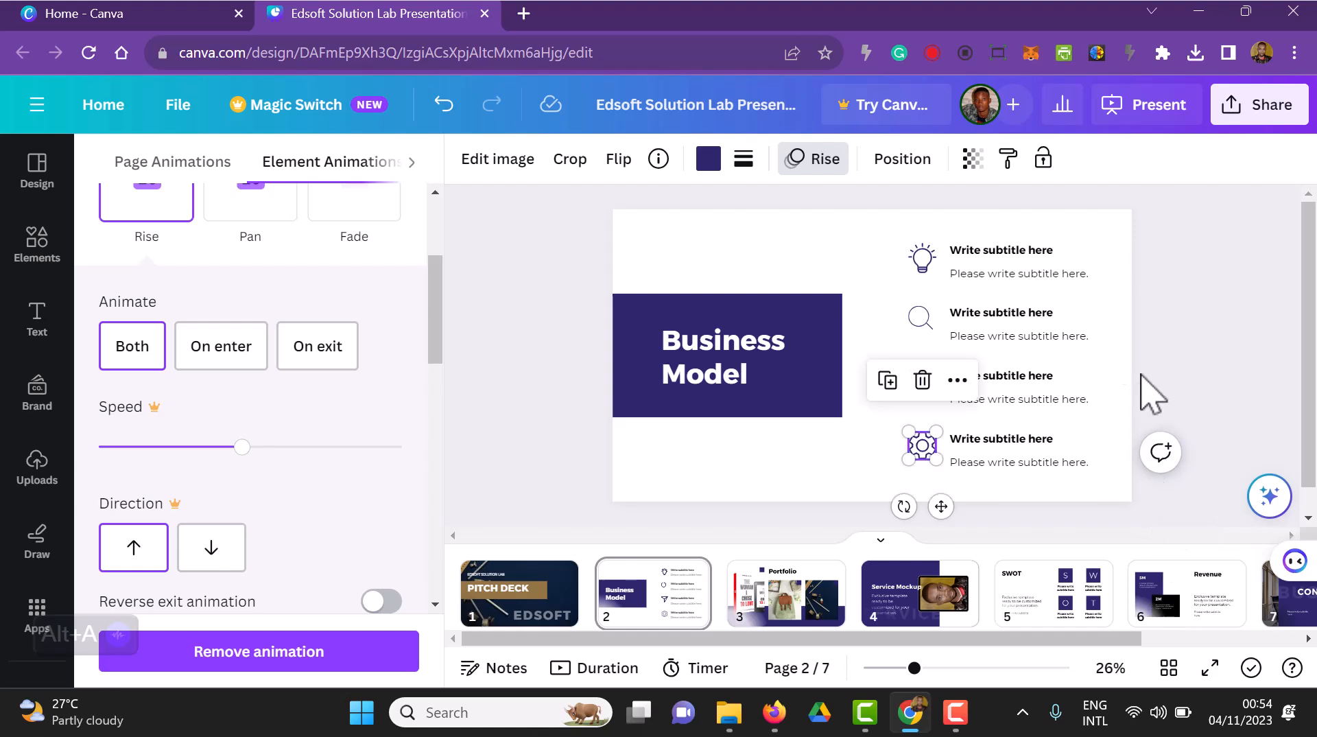
# Step: Select all the subtitle text boxes beside the icons on slide 2 together and apply the Typewriter animation to them
pyautogui.click(1144, 283)
pyautogui.click(1212, 420)
pyautogui.moveTo(1227, 491); pyautogui.dragTo(949, 243)
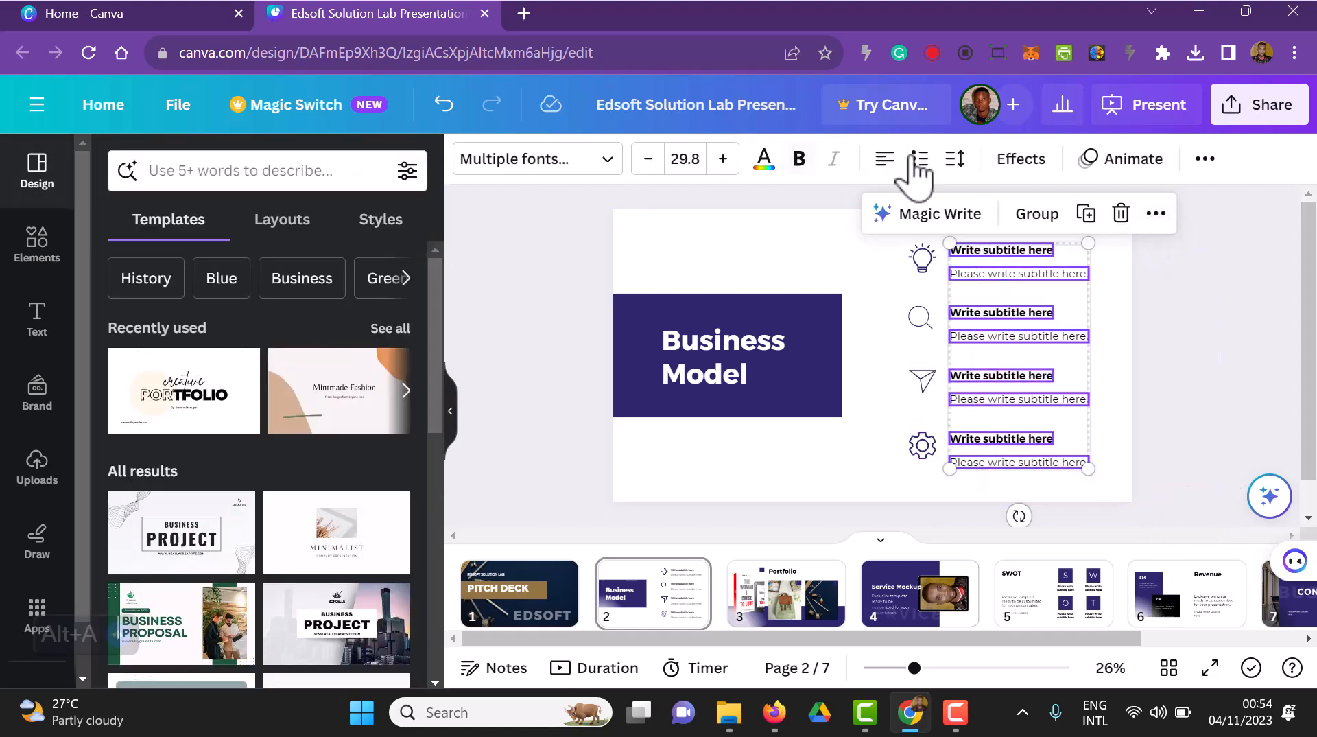
pyautogui.click(1132, 163)
pyautogui.scroll(-5, 295, 494)
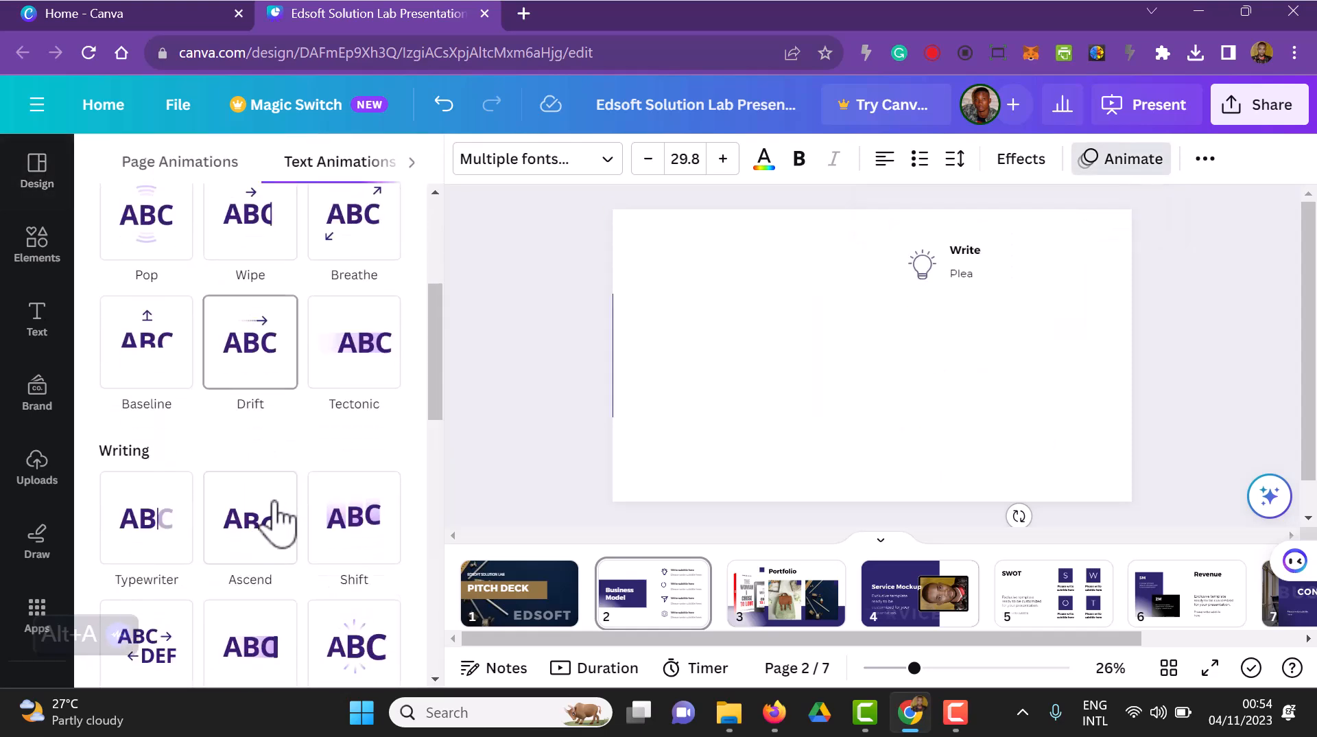
pyautogui.click(134, 548)
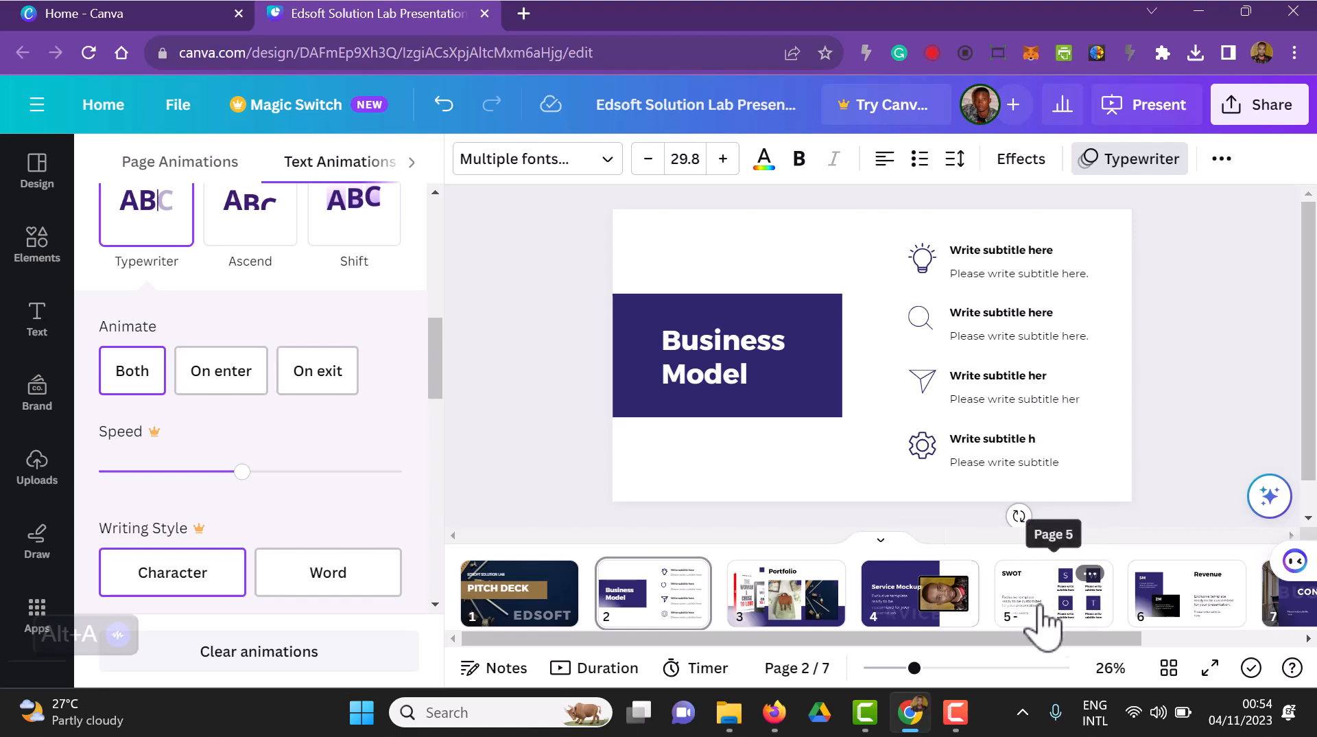
pyautogui.click(796, 632)
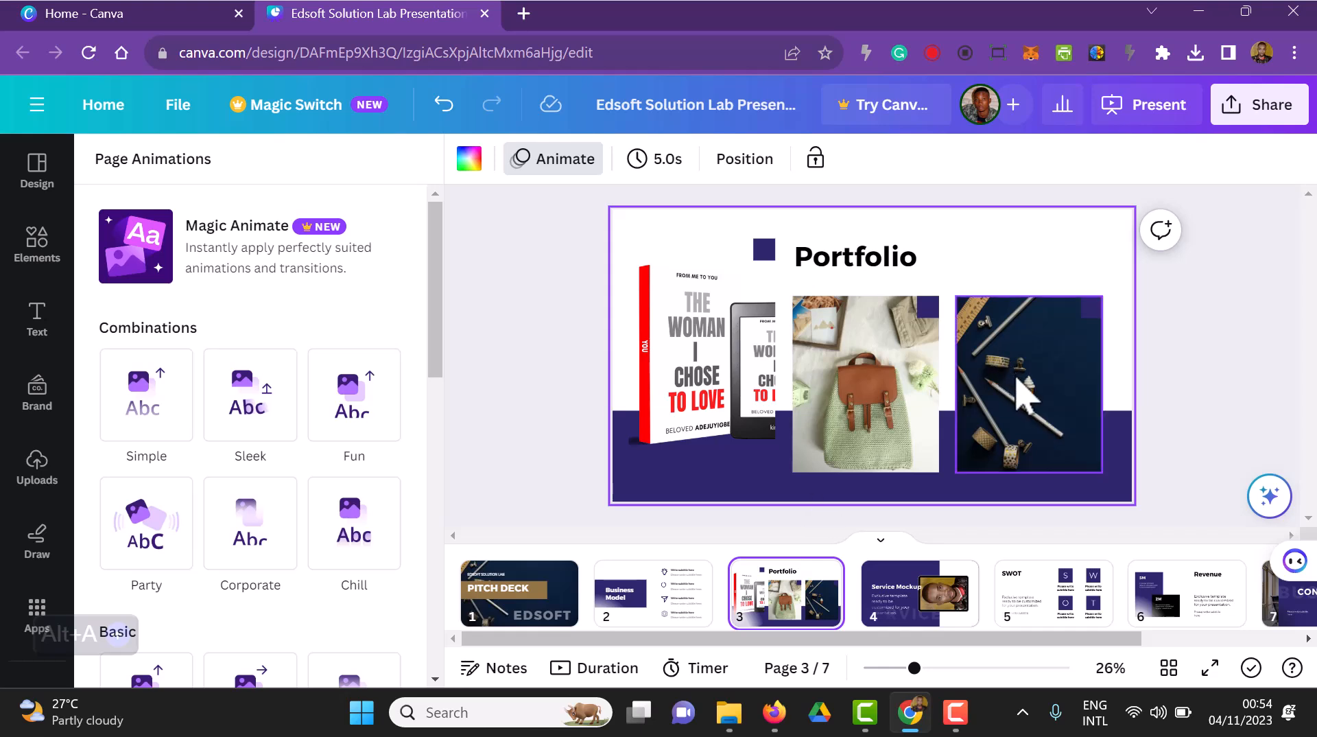
pyautogui.click(892, 267)
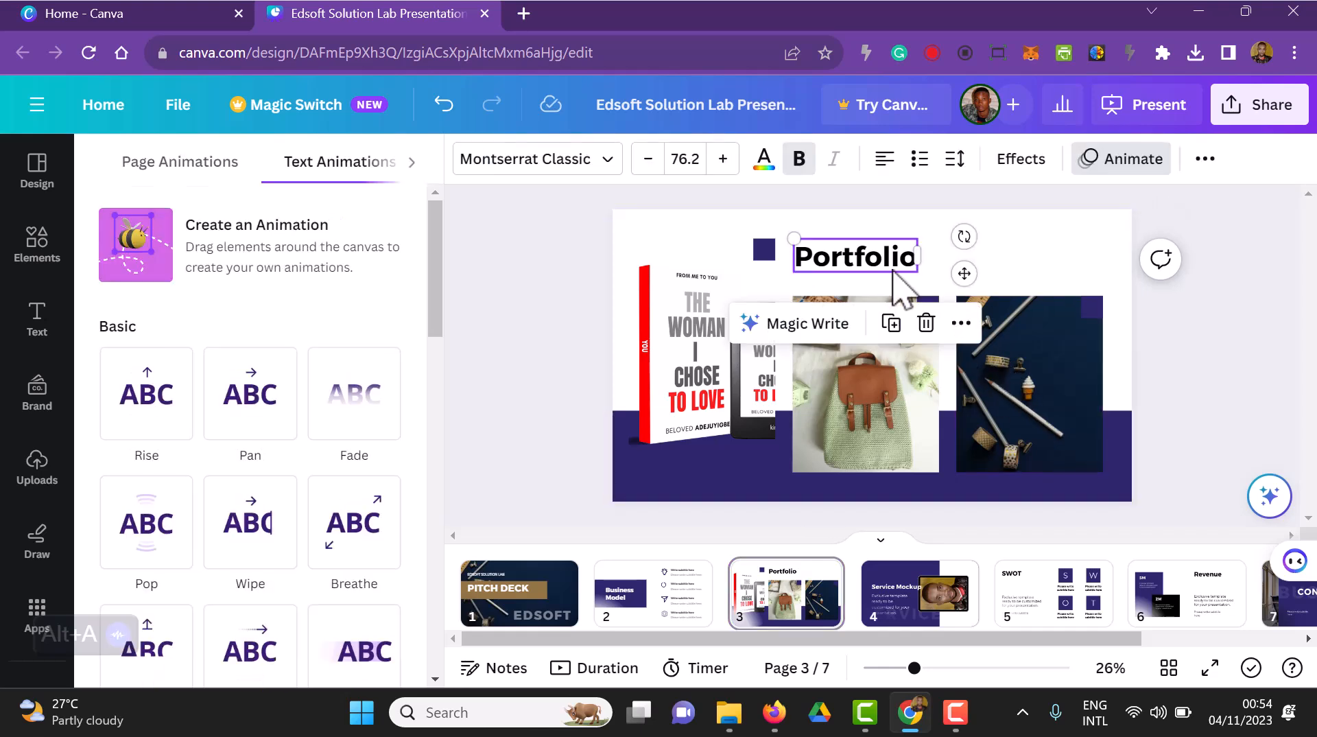
pyautogui.click(1096, 163)
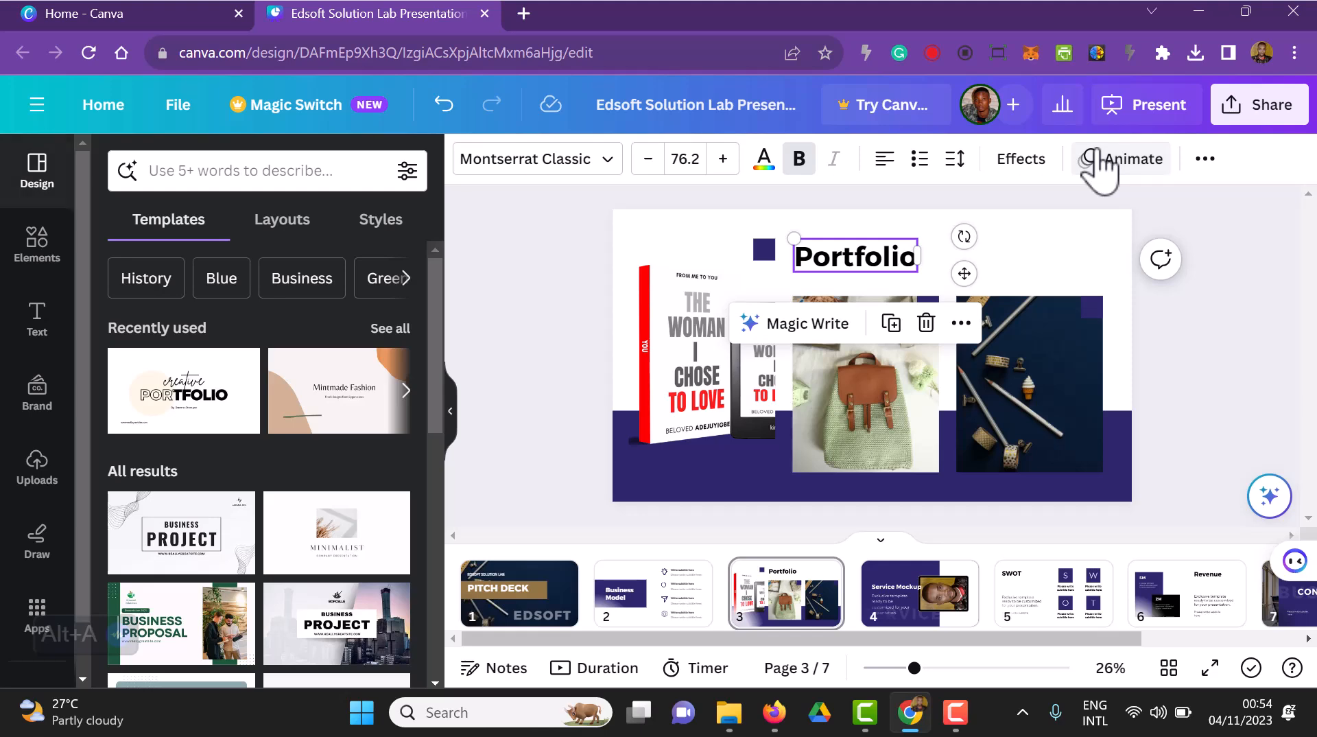
pyautogui.click(1094, 161)
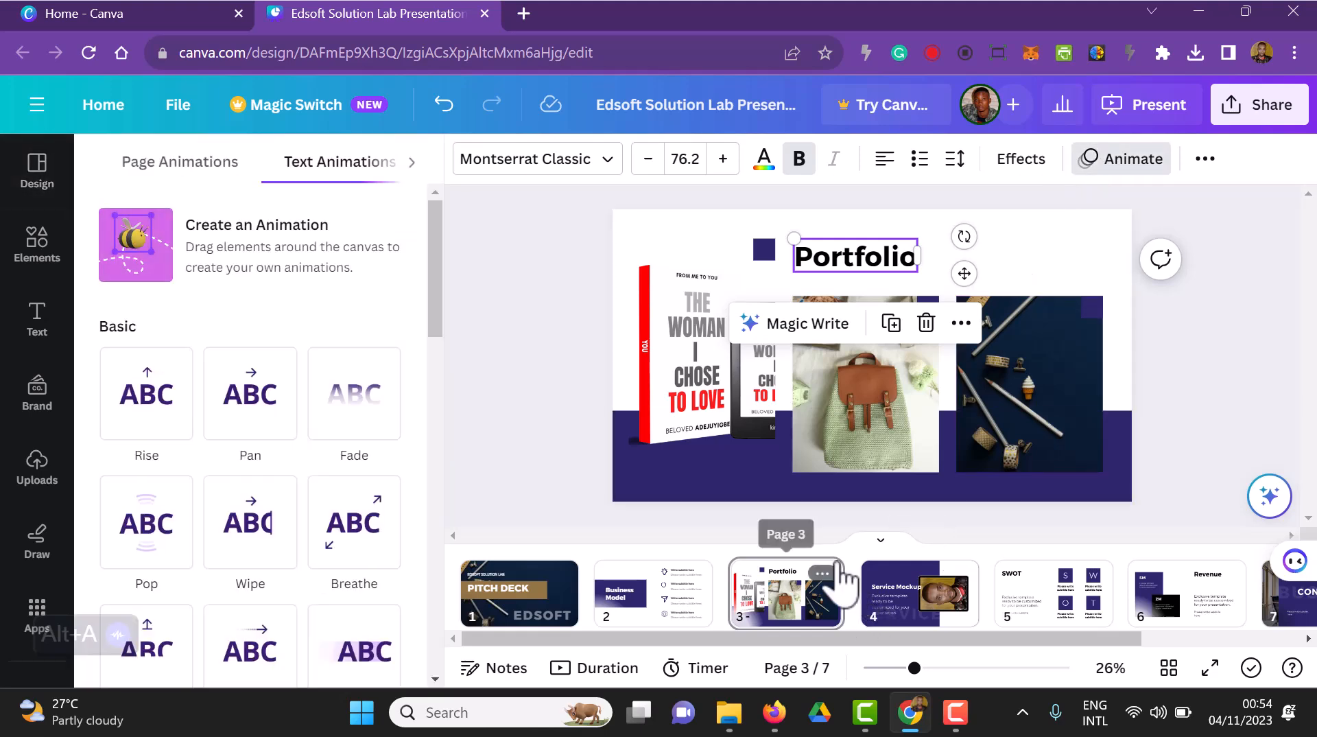
# Step: Delete the Portfolio slide from the presentation
pyautogui.click(823, 574)
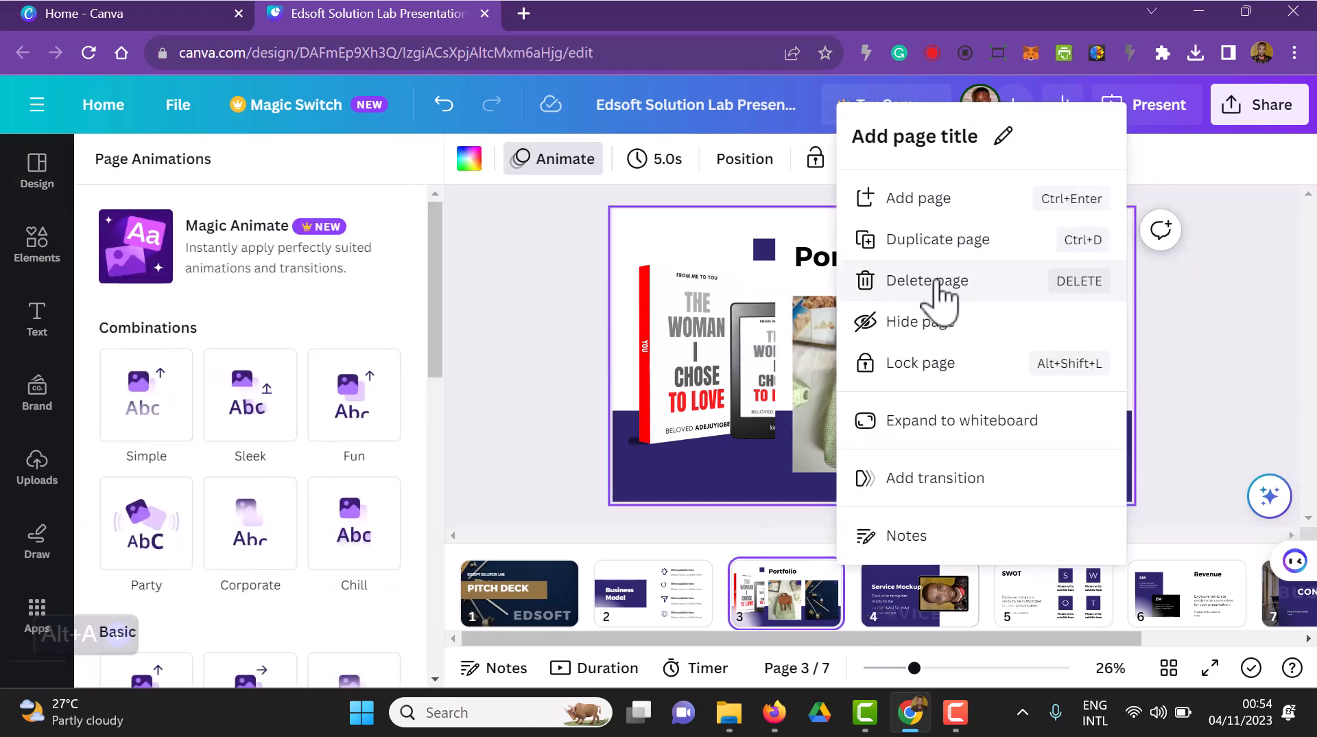
pyautogui.click(933, 281)
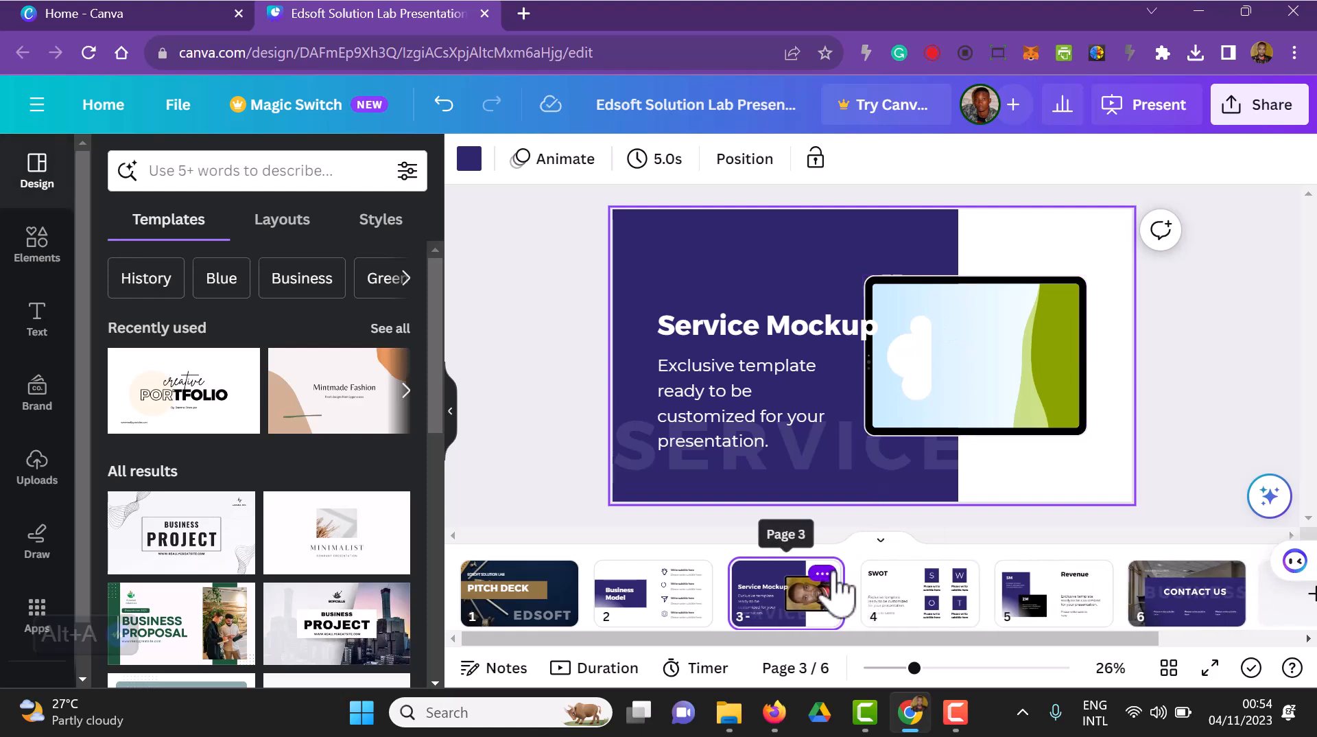
# Step: Apply the Pan photo animation to the tablet mockup image on the Service Mockup slide
pyautogui.click(826, 574)
pyautogui.click(773, 590)
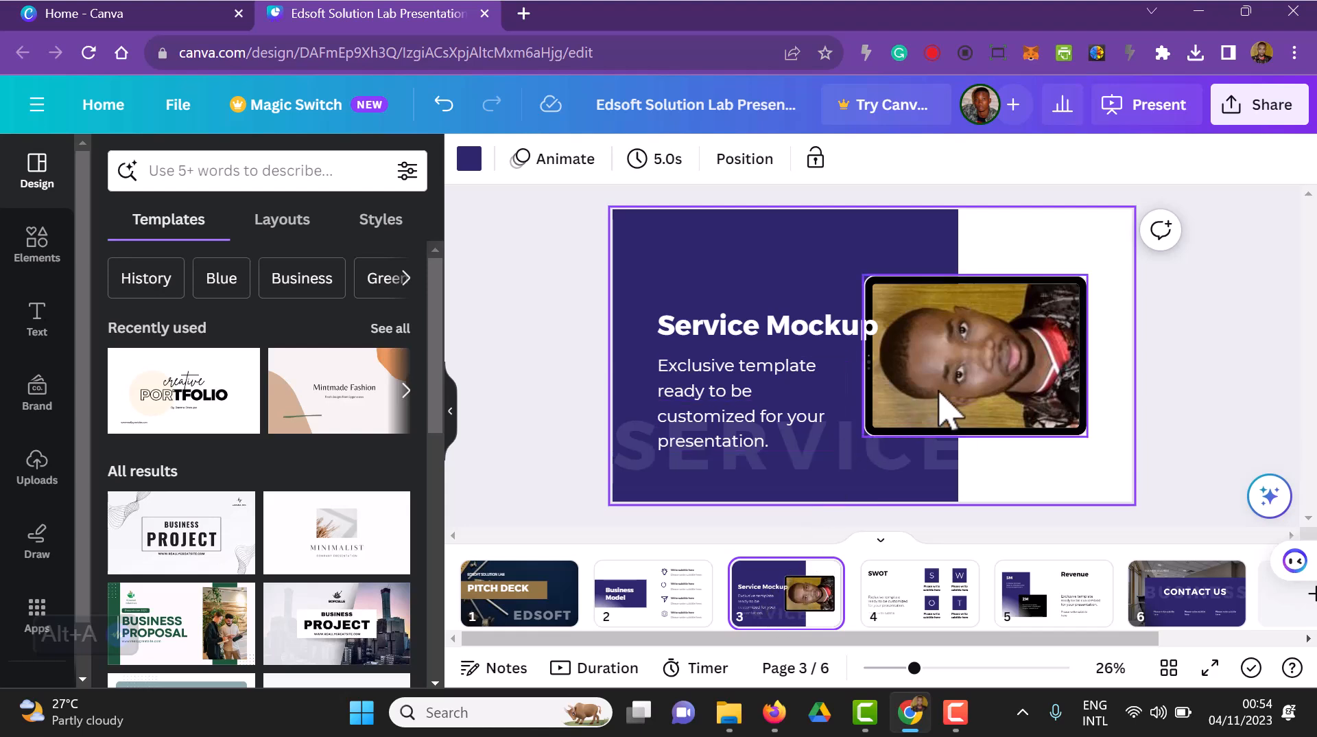
pyautogui.click(949, 411)
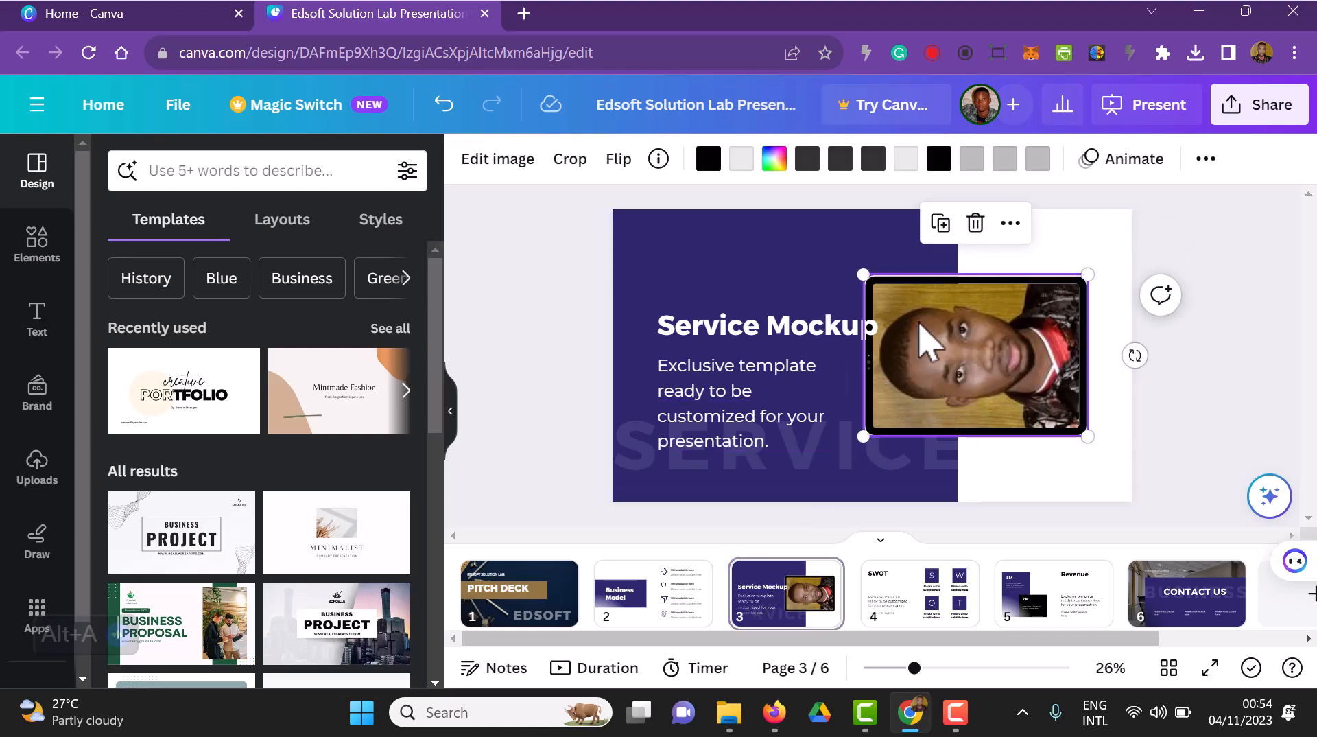
pyautogui.click(1119, 165)
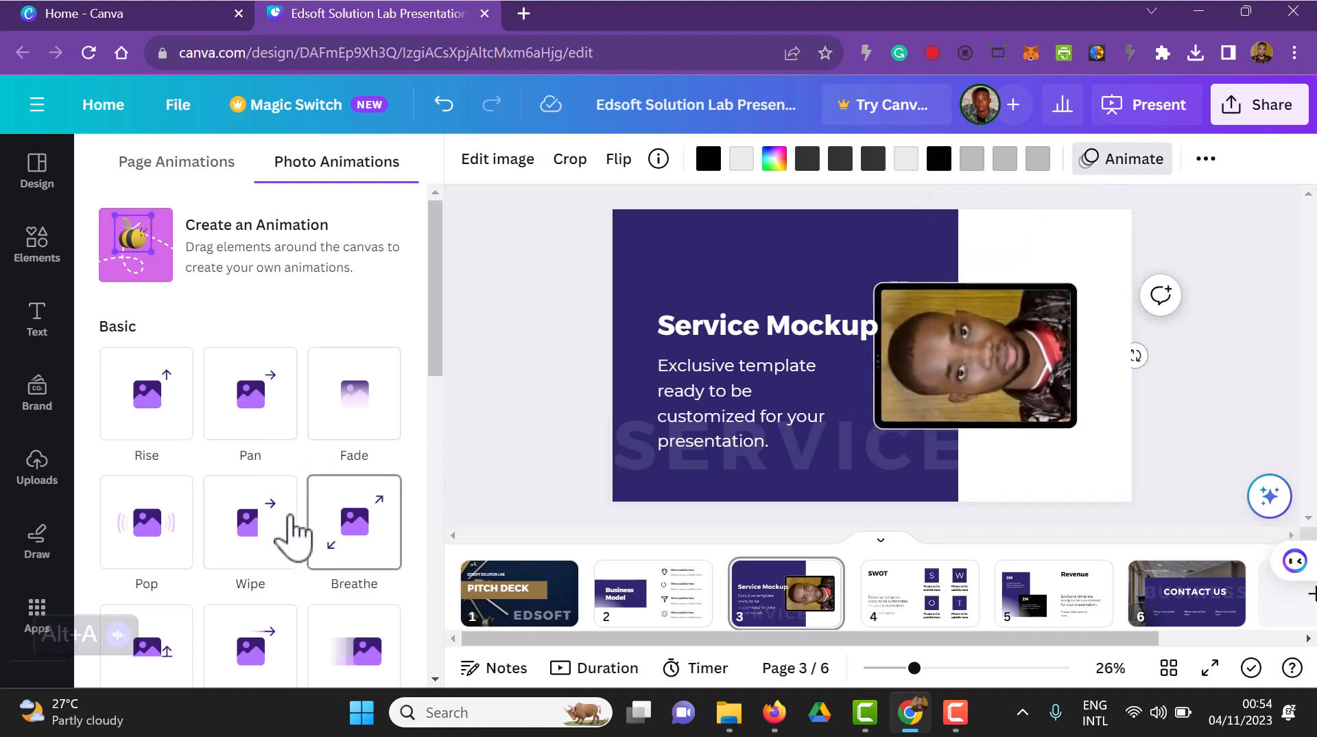
pyautogui.click(274, 418)
# Step: Animate the "Service Mockup" heading with Typewriter and the description paragraph below it with Bounce
pyautogui.click(799, 340)
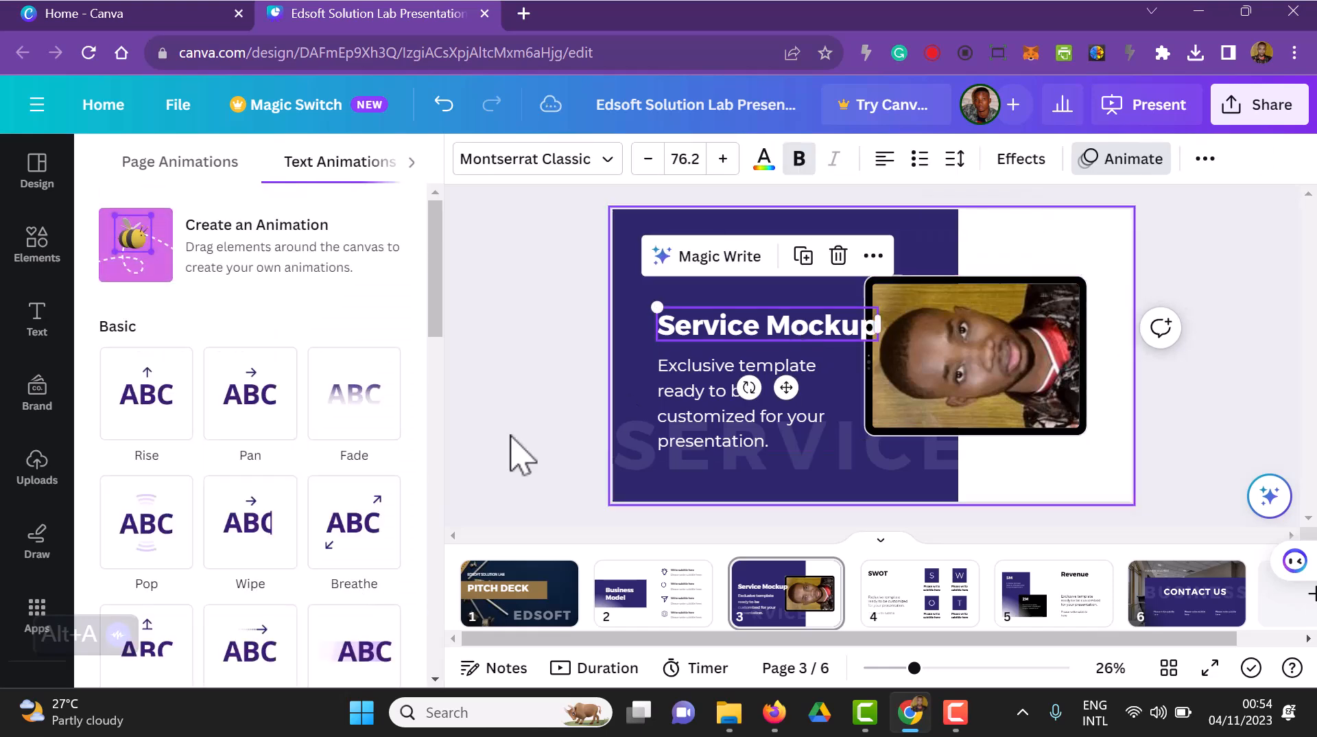
pyautogui.scroll(-6, 294, 566)
pyautogui.click(164, 454)
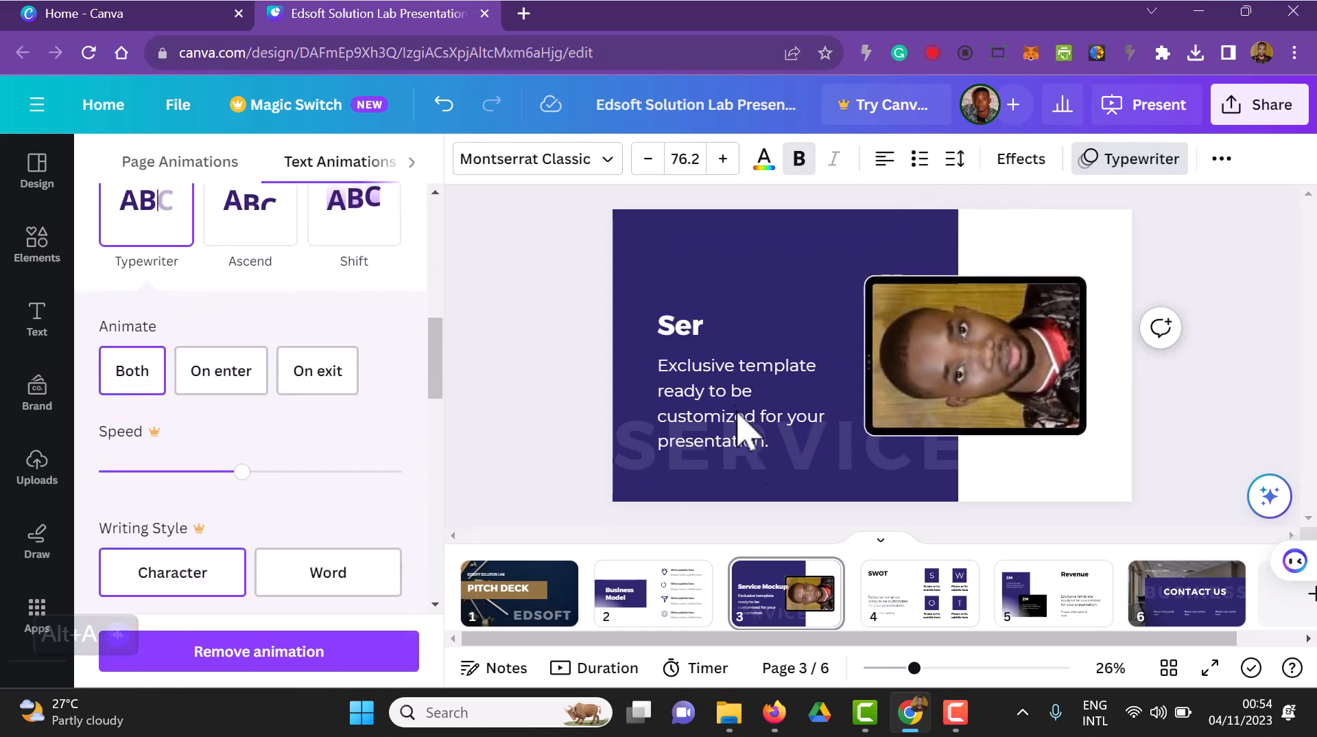
pyautogui.click(750, 425)
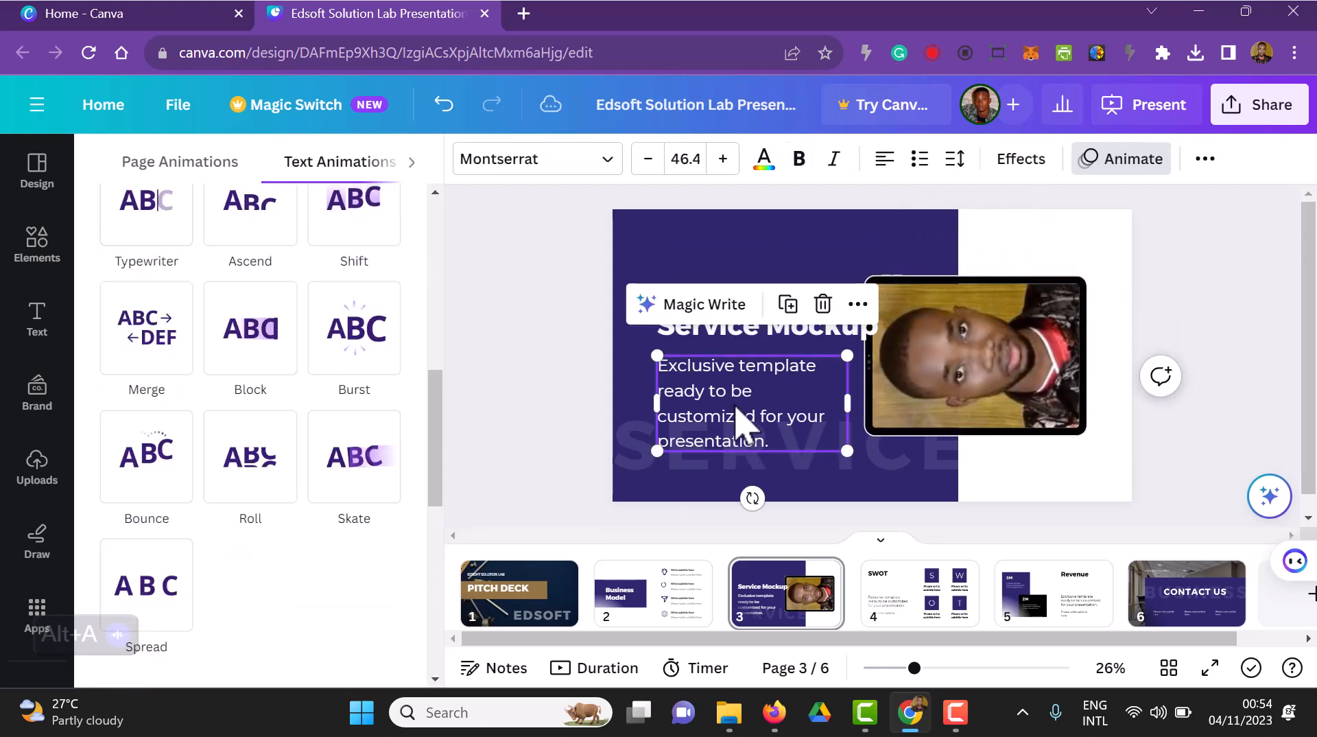
pyautogui.click(154, 492)
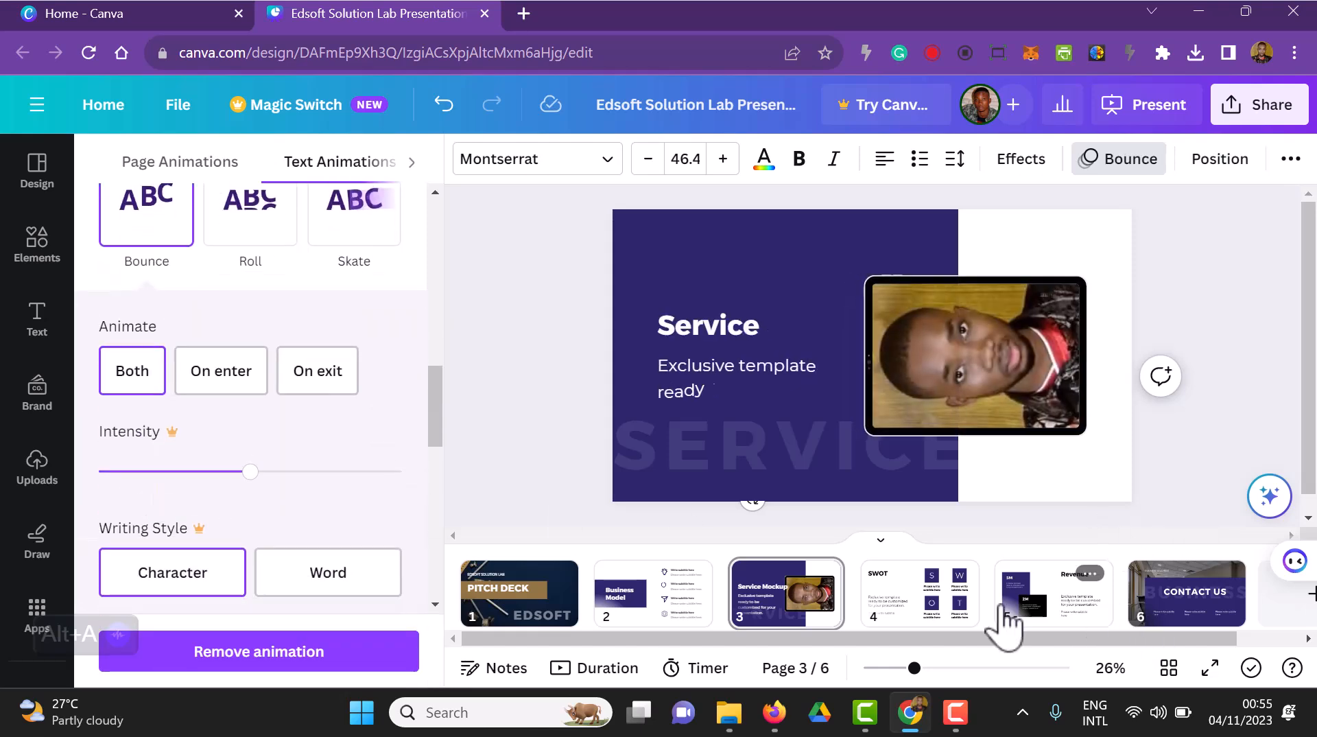
# Step: Delete the SWOT slide and the Revenue slide from the presentation
pyautogui.click(898, 605)
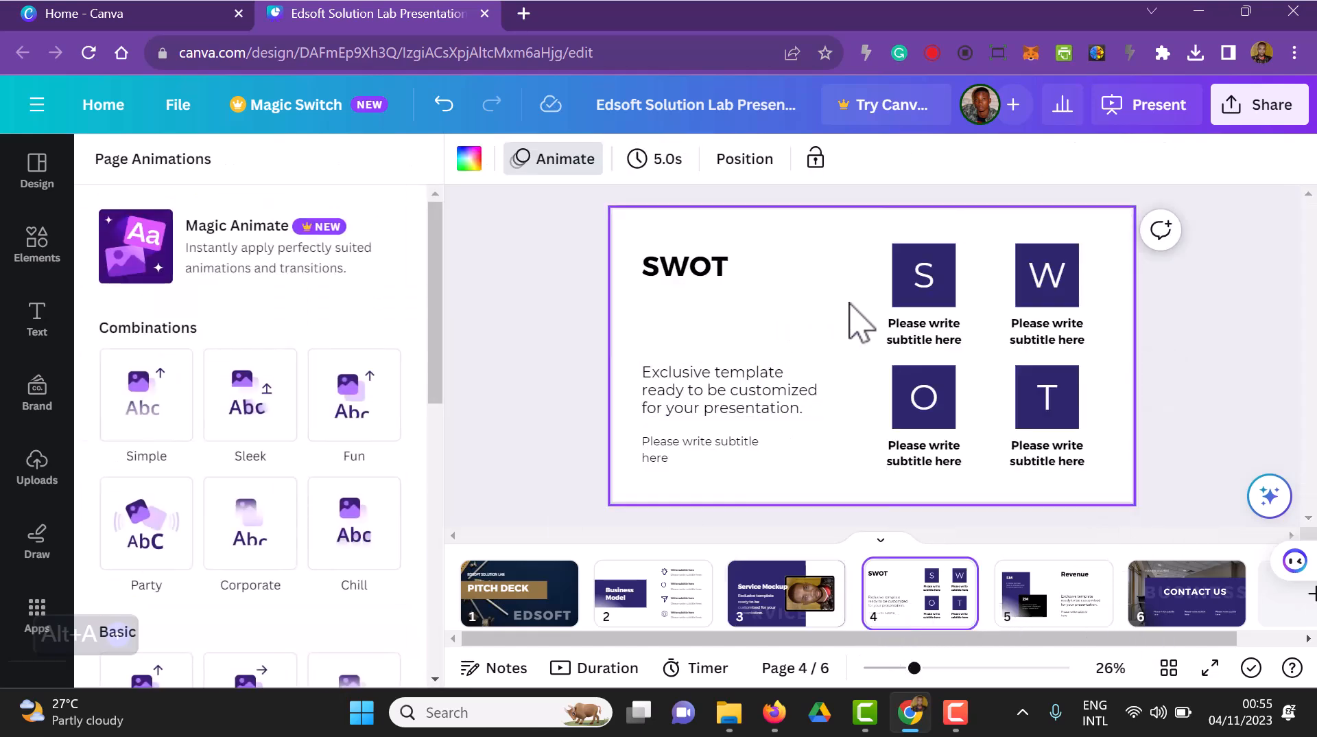
pyautogui.click(711, 274)
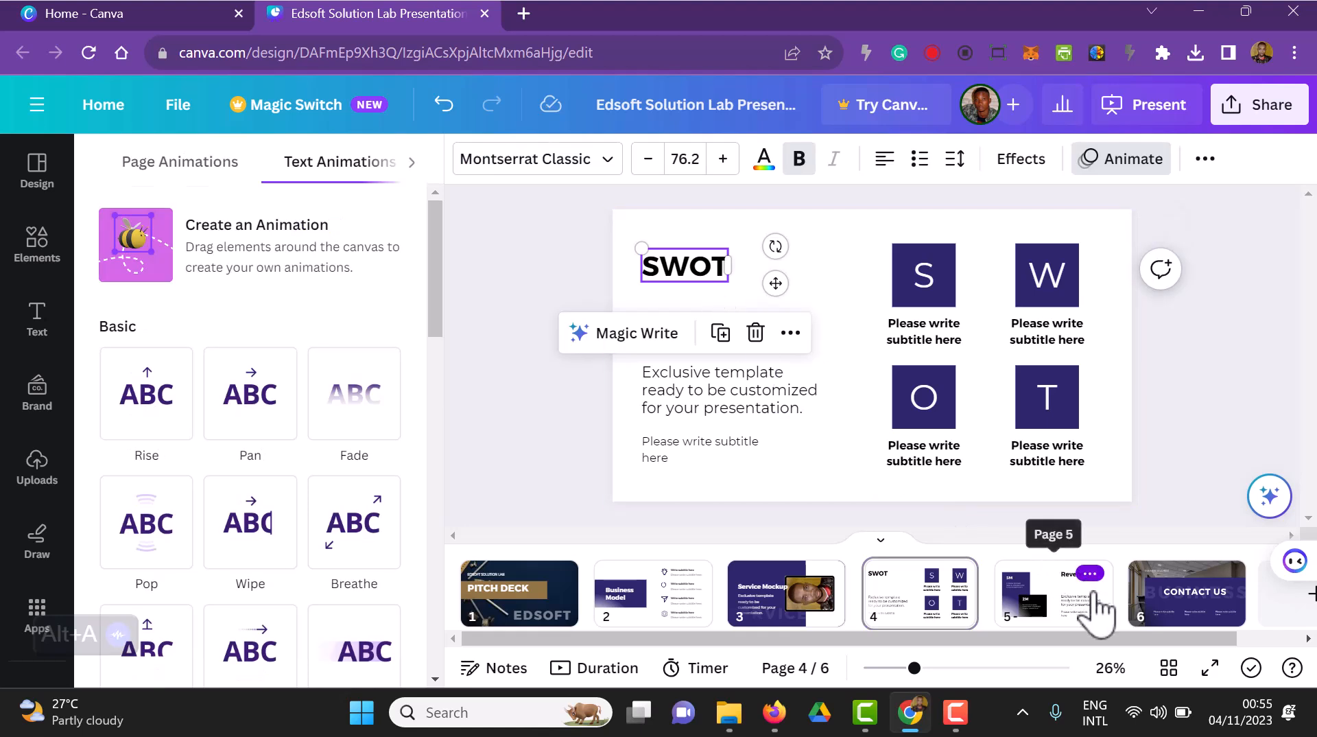
pyautogui.click(1050, 607)
pyautogui.click(961, 611)
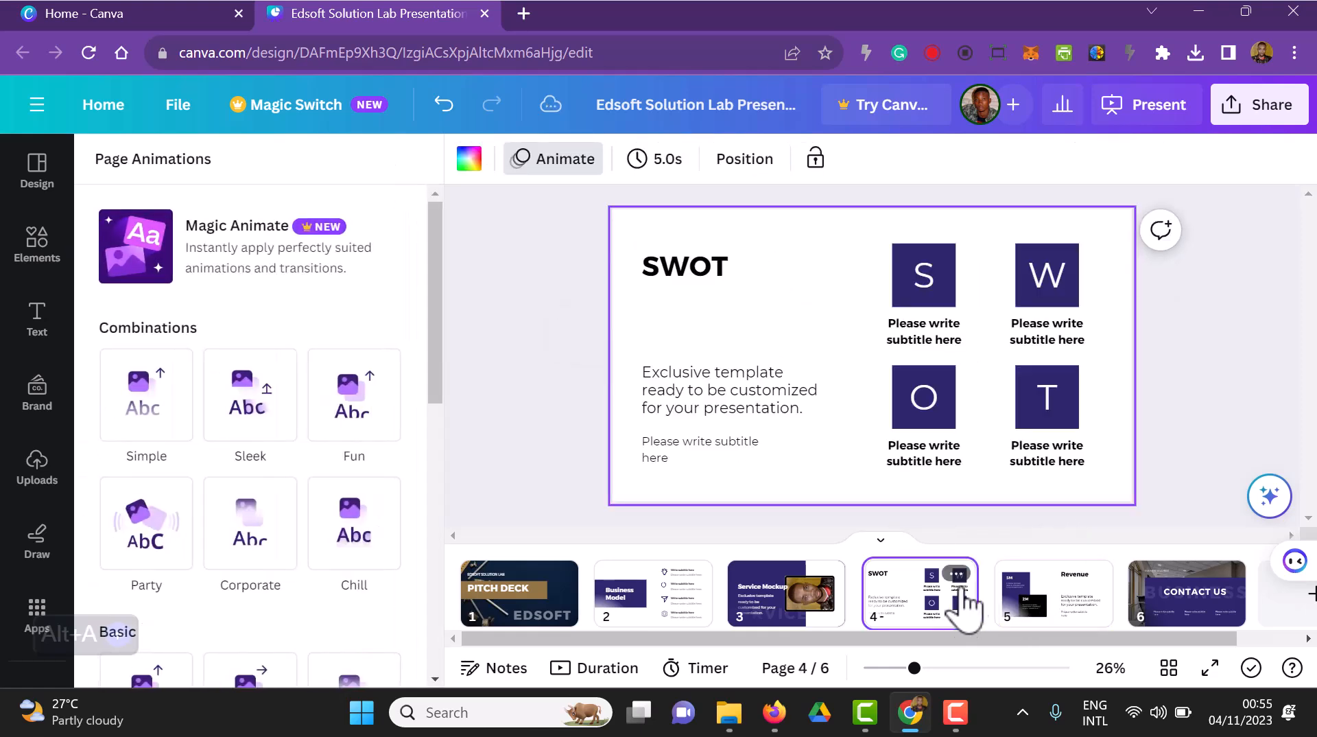
pyautogui.click(958, 573)
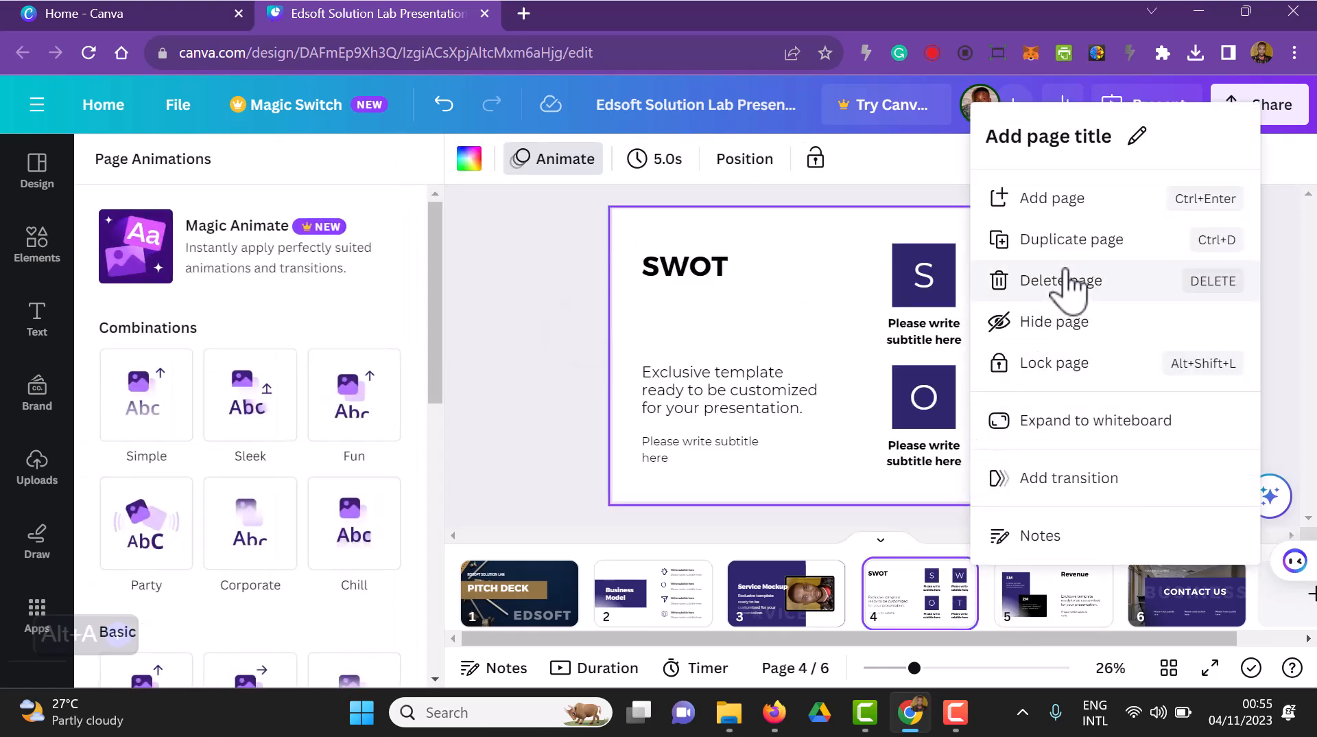
pyautogui.click(1076, 292)
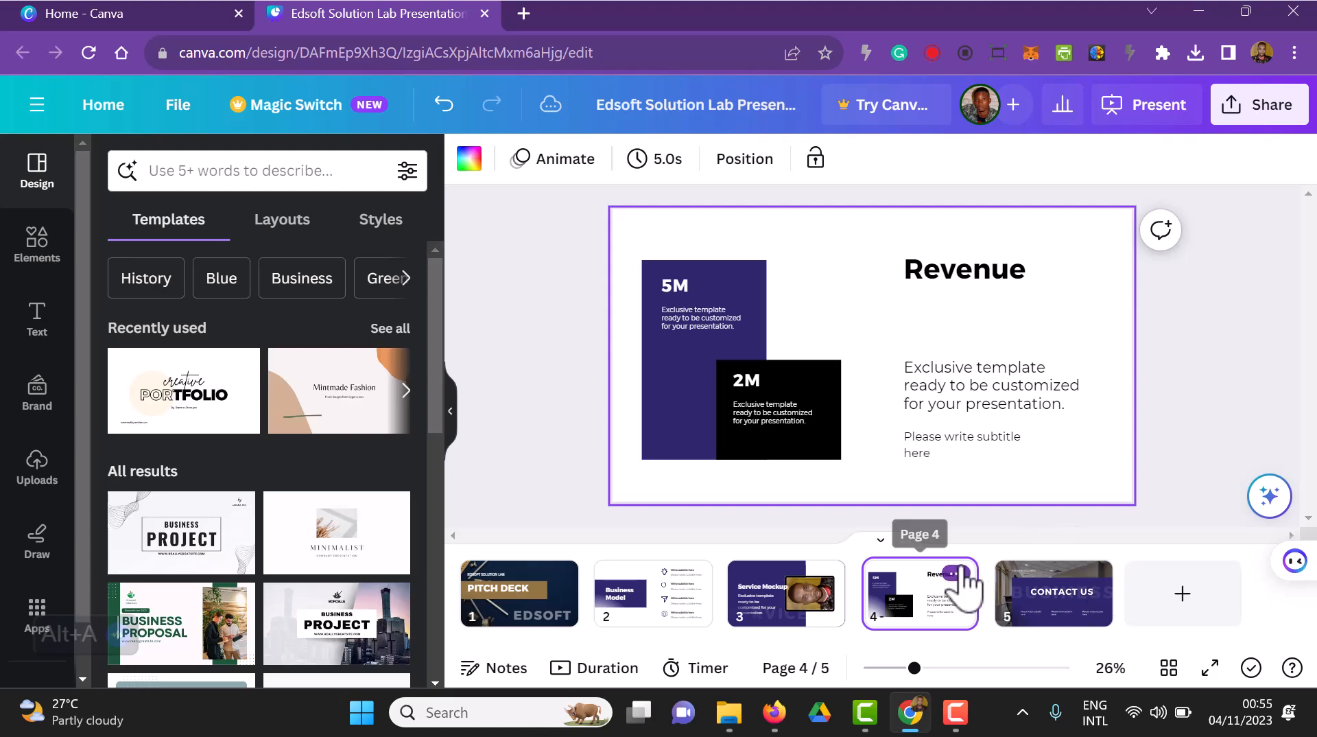
pyautogui.click(958, 574)
pyautogui.click(1073, 283)
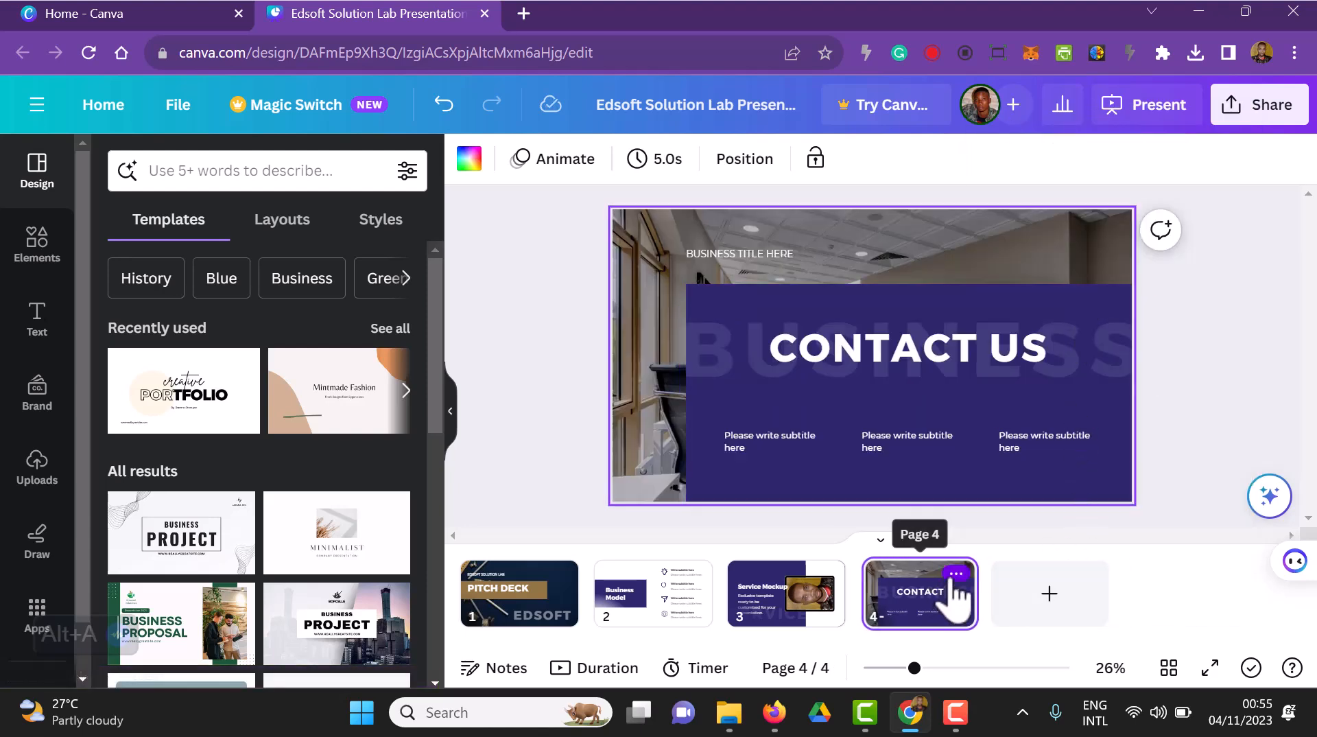
# Step: Apply the Fun page animation to the Contact Us slide and apply its 5.0 s timing to all pages
pyautogui.click(682, 352)
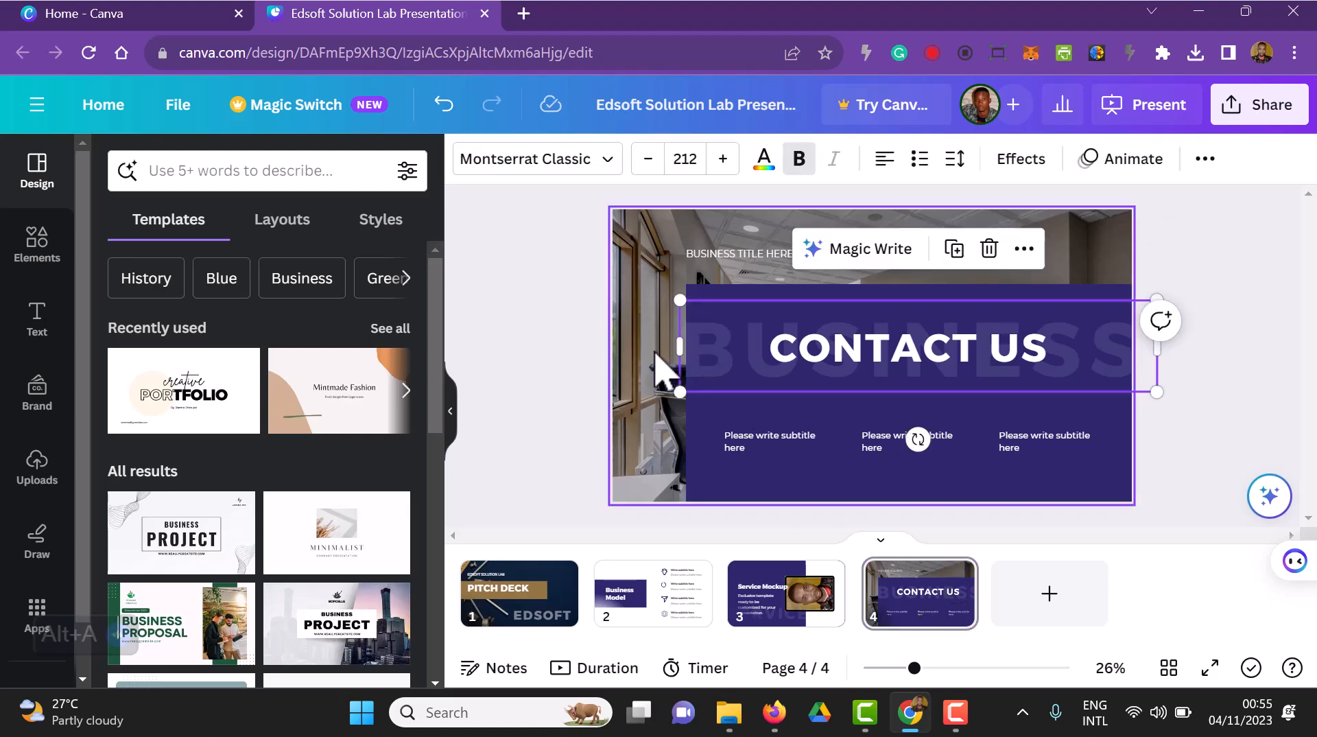
pyautogui.click(656, 371)
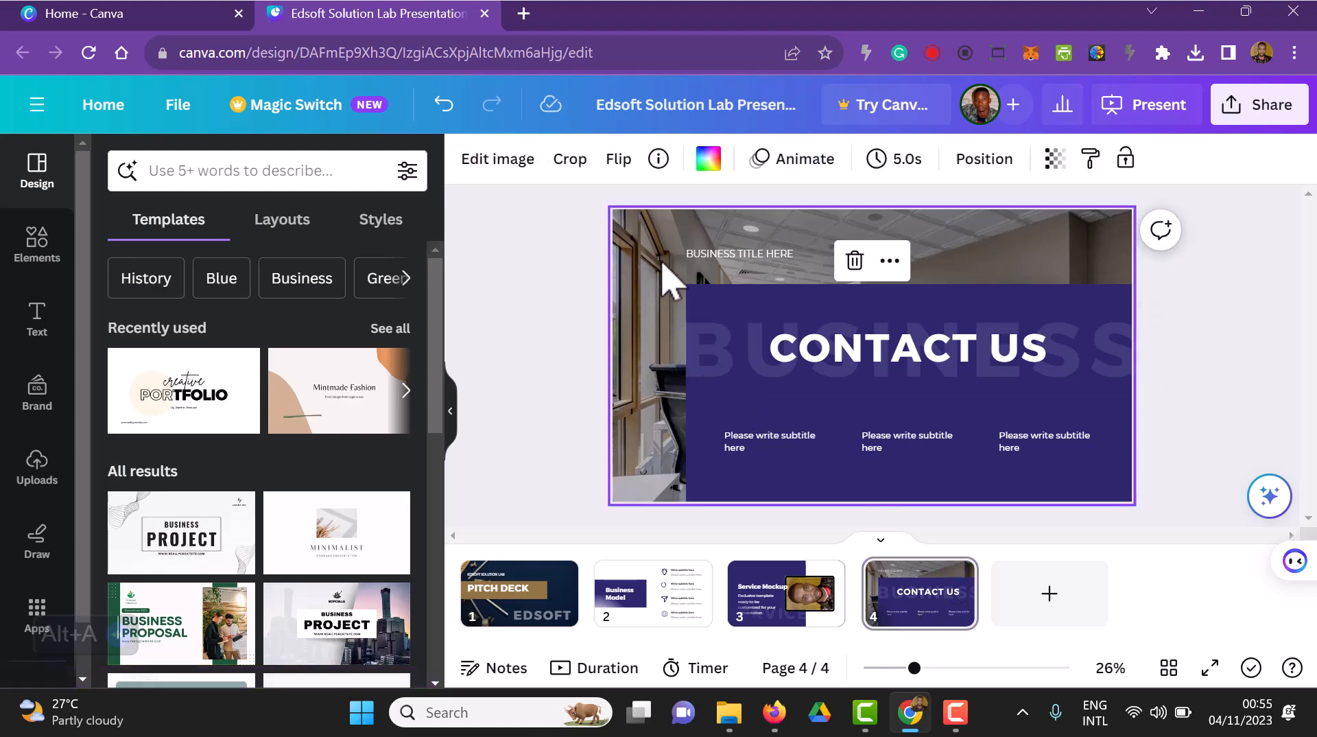
pyautogui.click(806, 163)
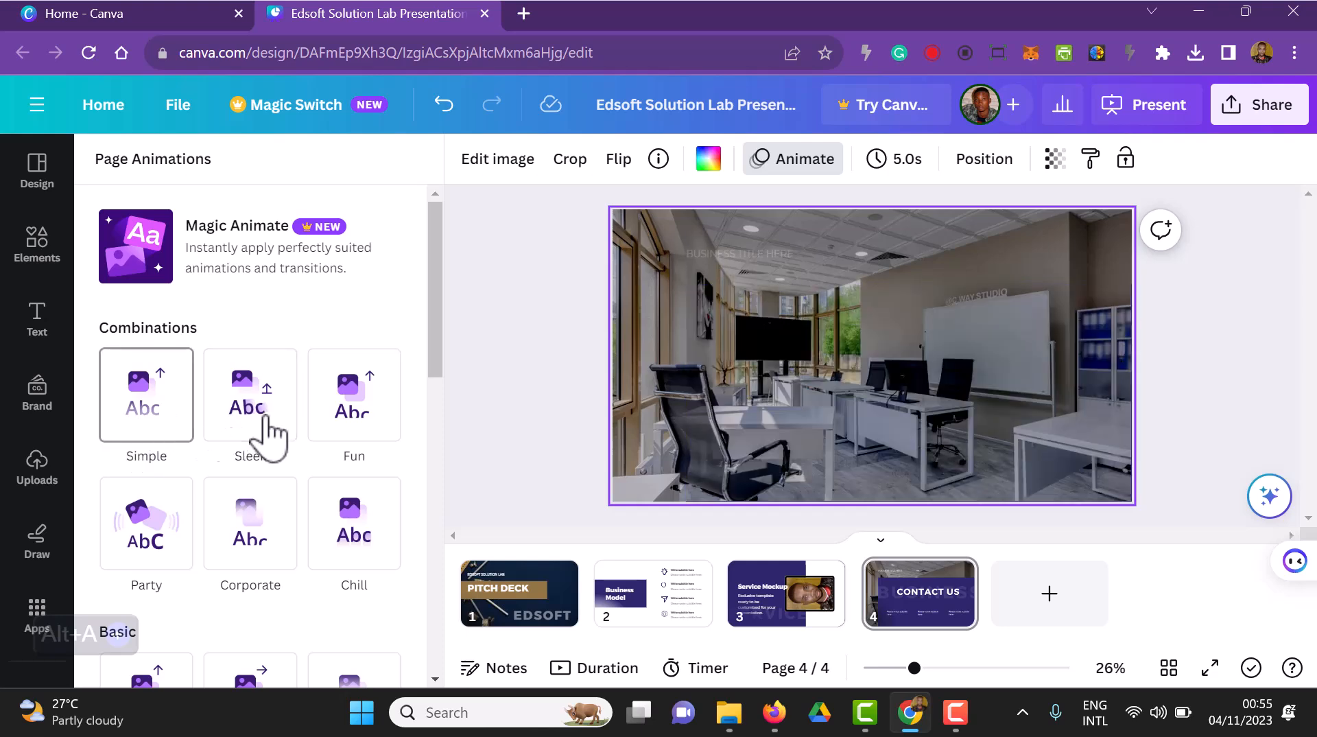
pyautogui.click(374, 431)
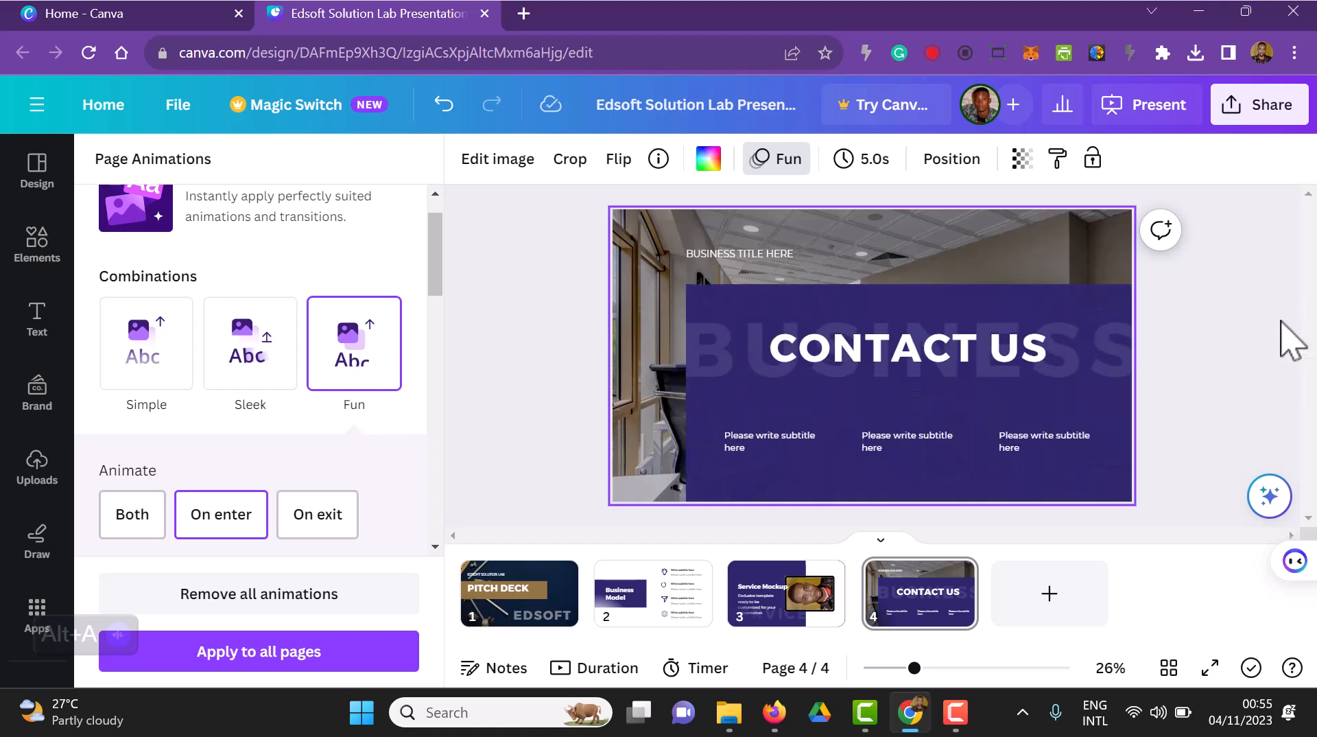
pyautogui.click(1293, 371)
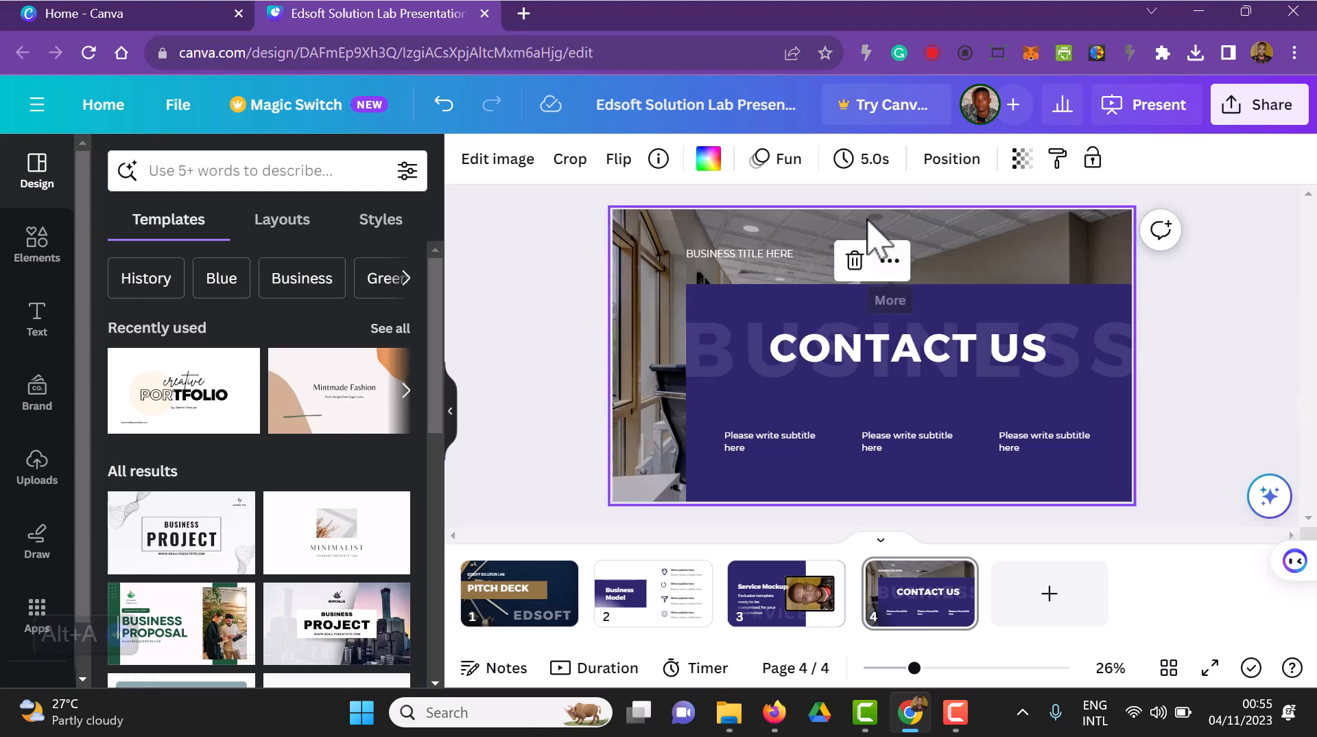
pyautogui.click(847, 169)
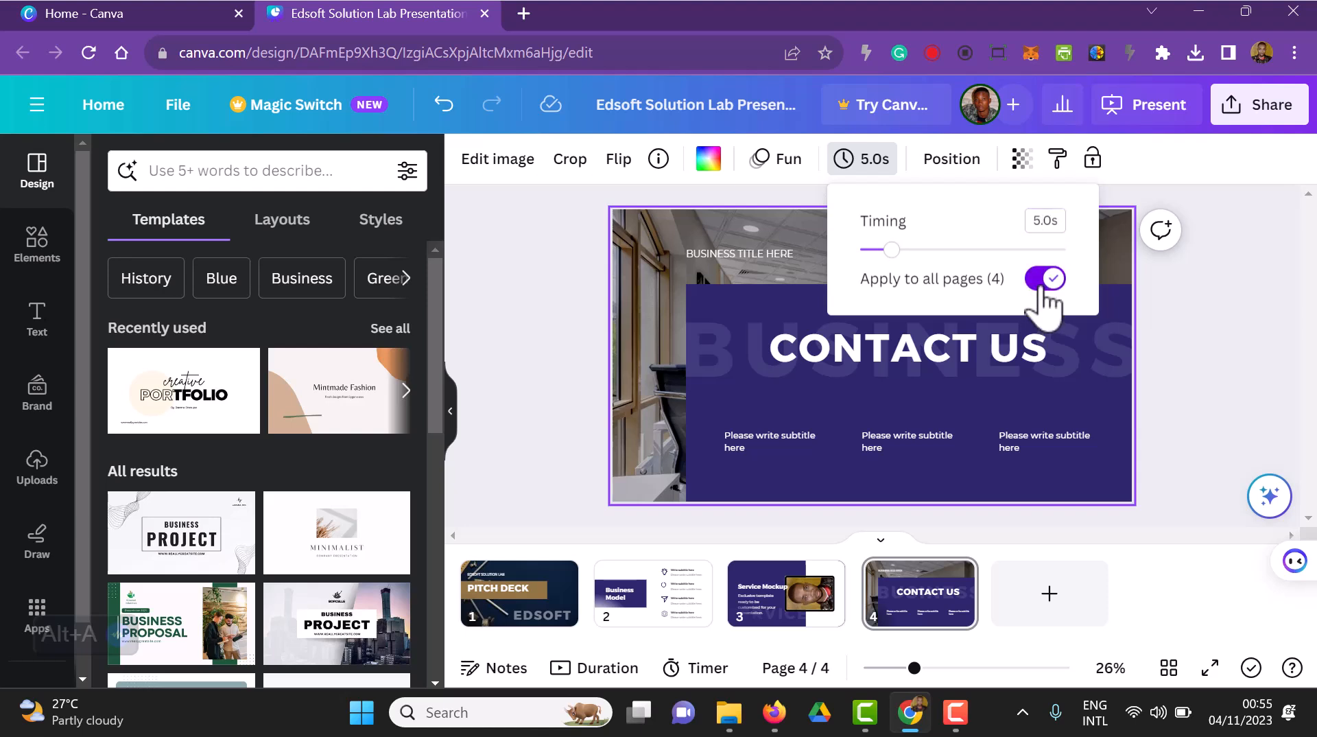
pyautogui.click(1285, 374)
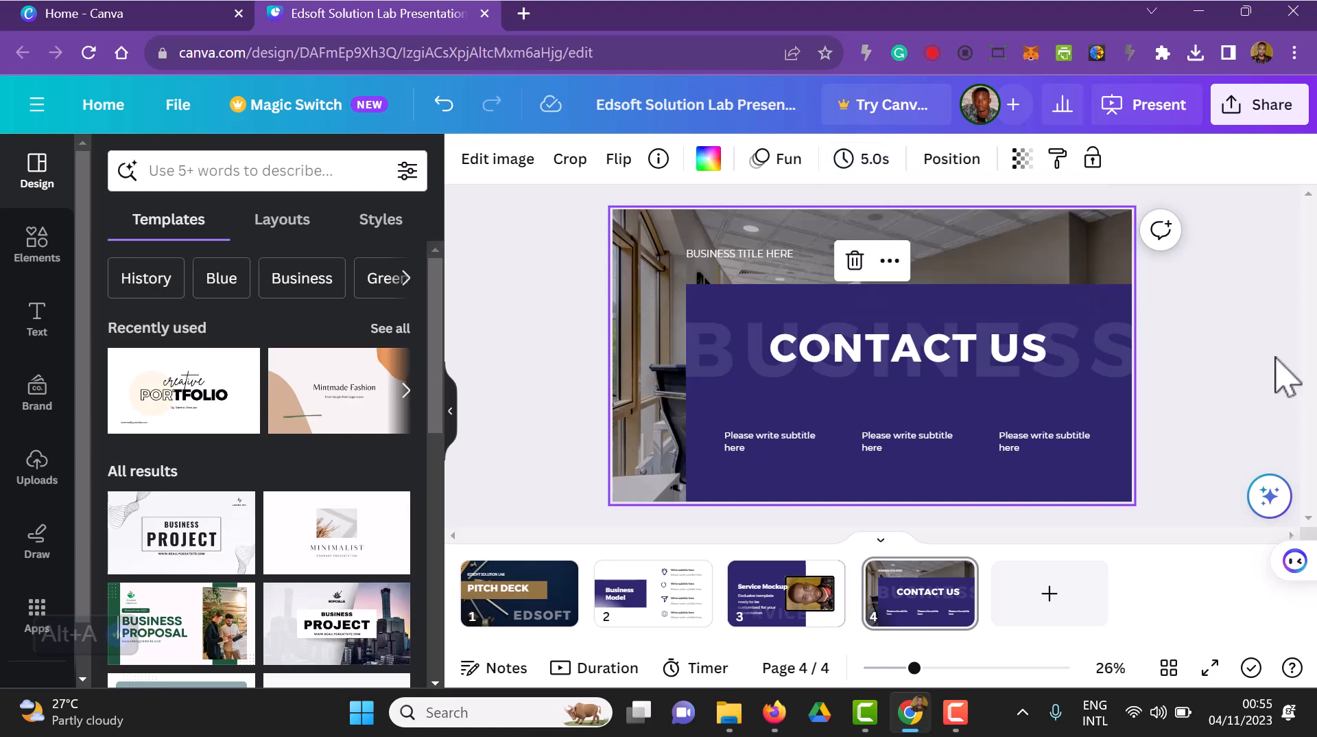
# Step: Download all four pages of the presentation as an MP4 Video
pyautogui.click(1261, 110)
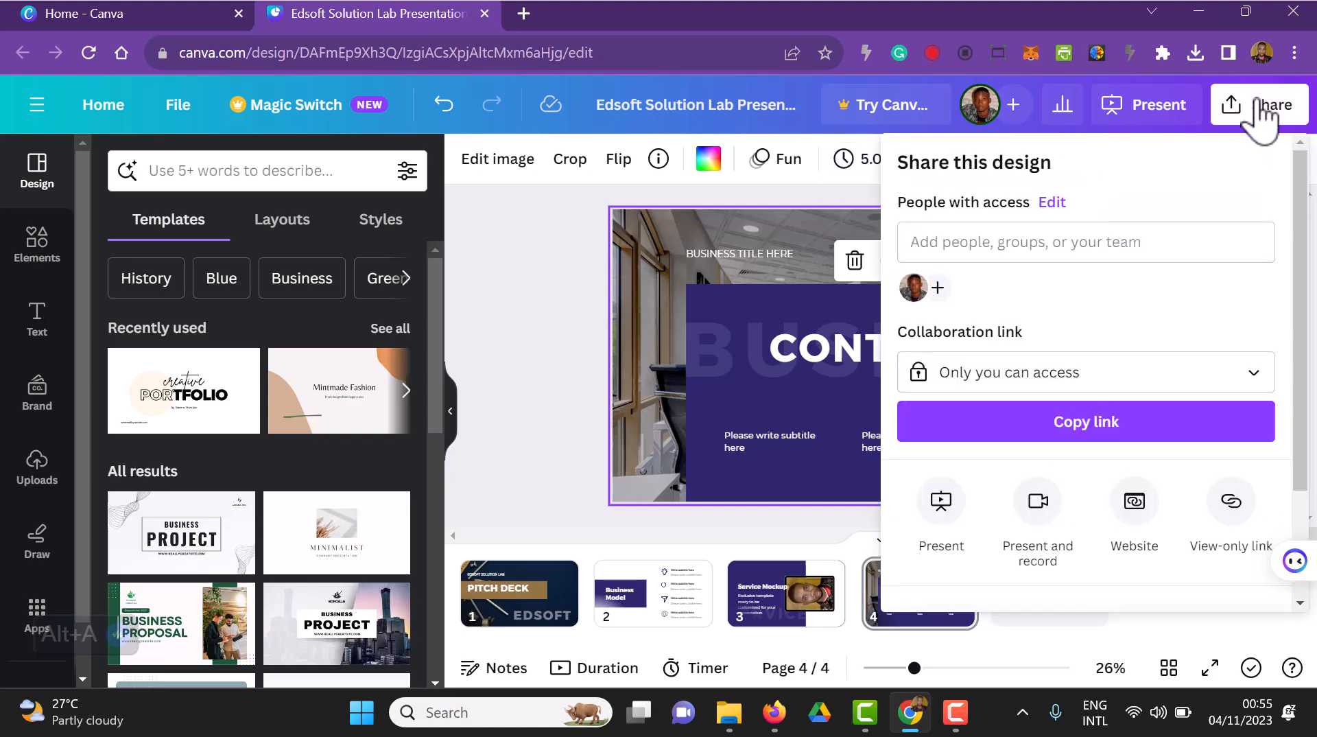
pyautogui.scroll(-3, 1098, 391)
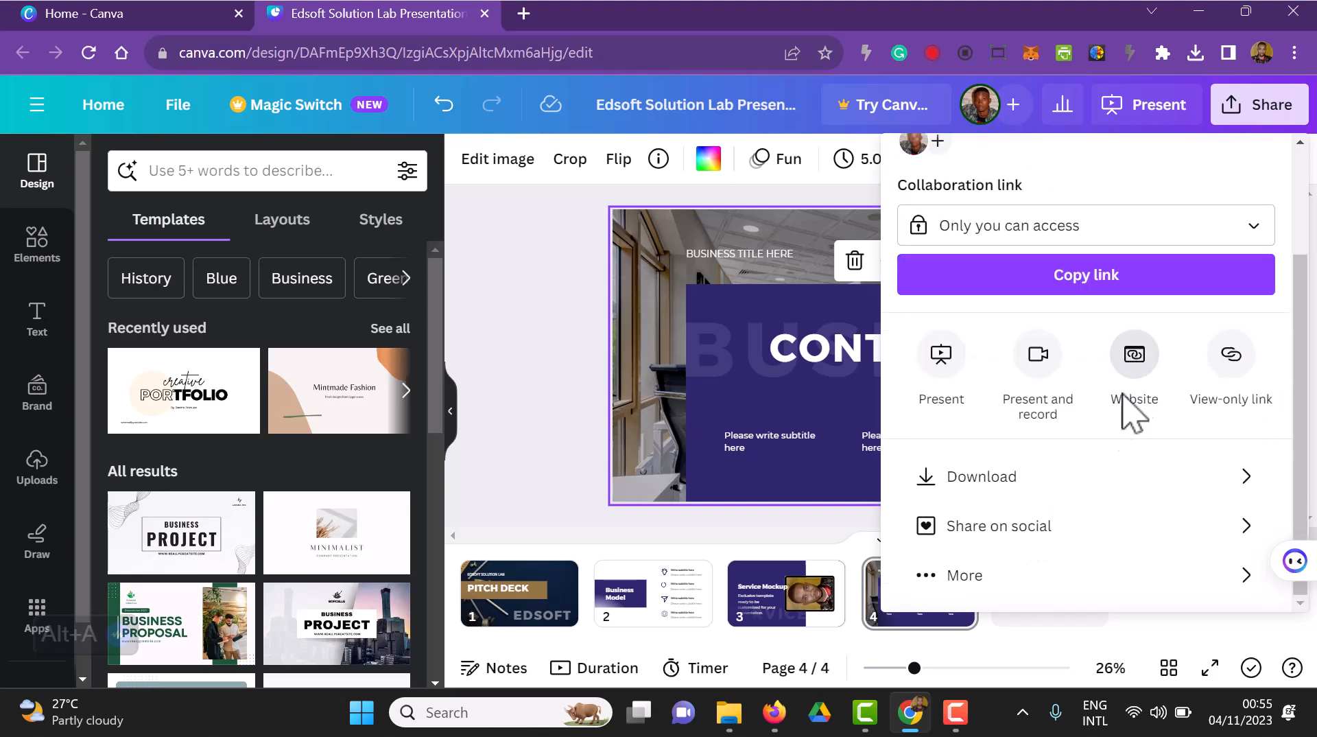
pyautogui.click(1249, 483)
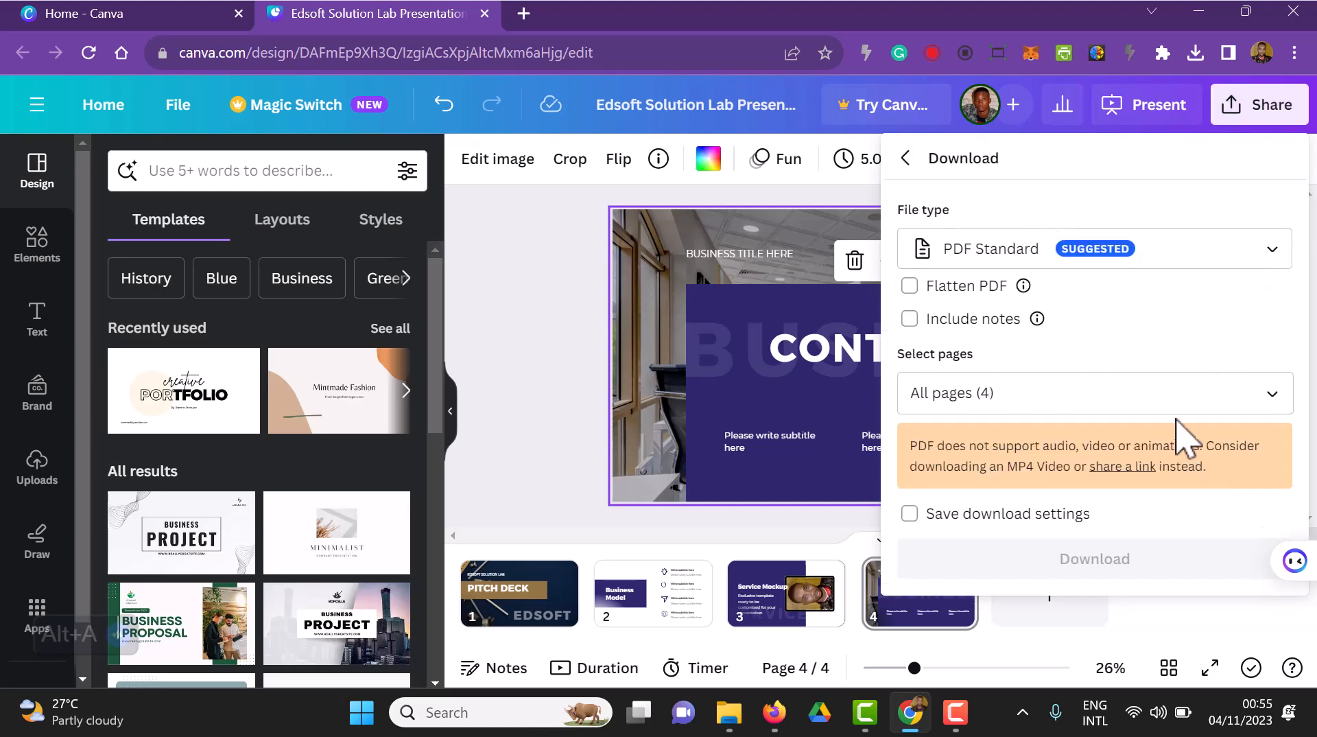
pyautogui.click(1165, 393)
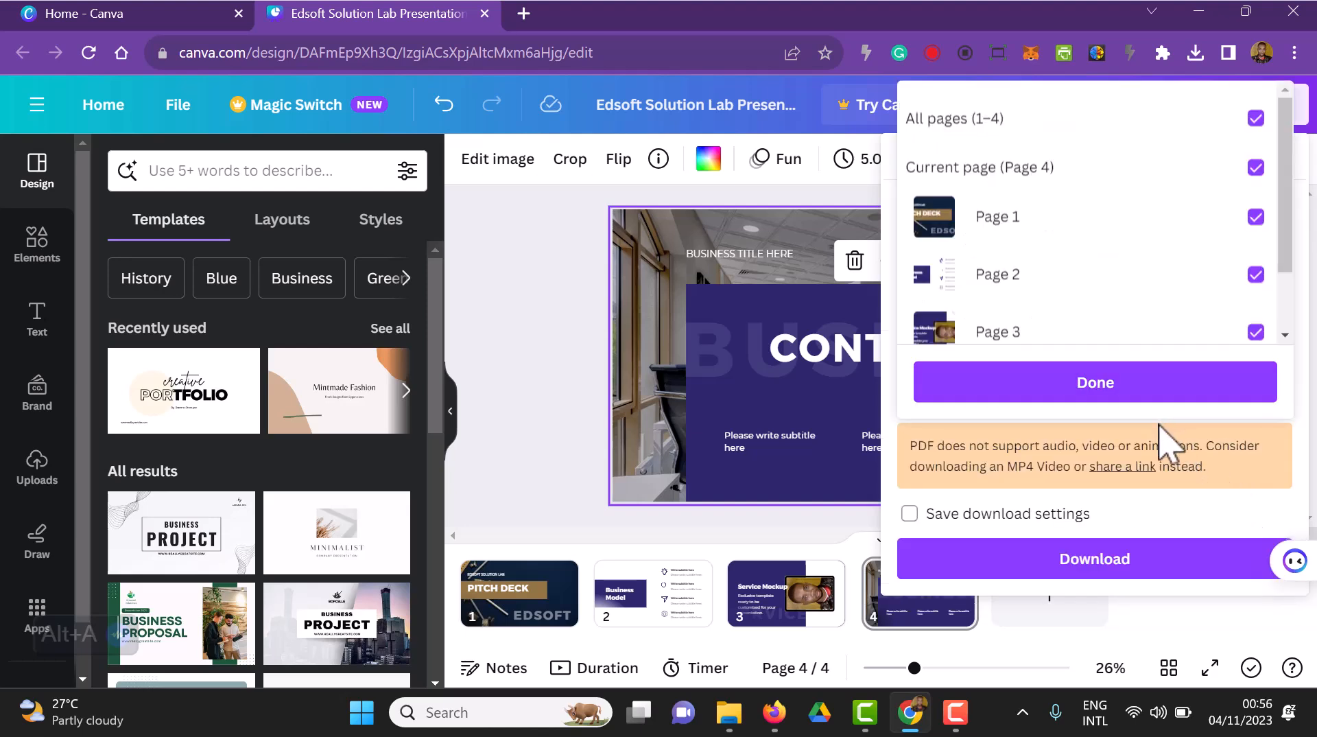
pyautogui.click(1161, 391)
pyautogui.click(1160, 269)
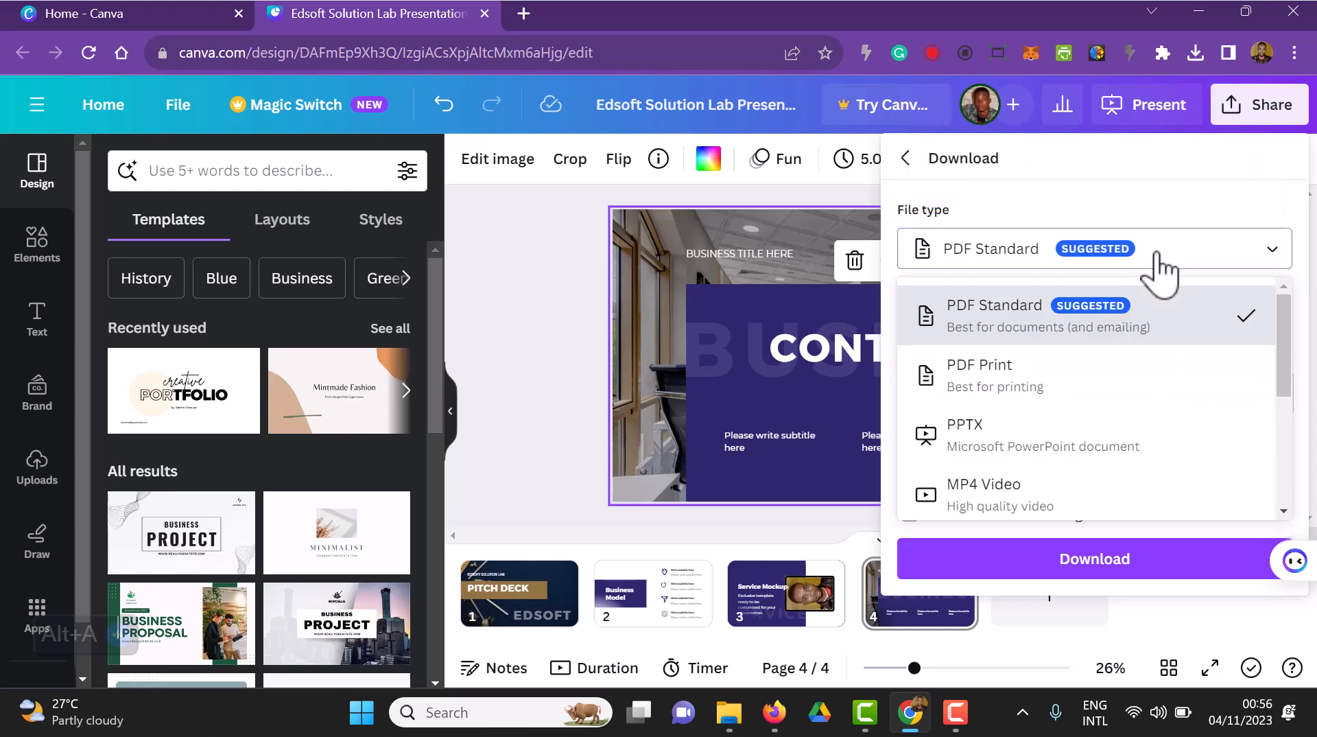
pyautogui.scroll(-3, 1035, 404)
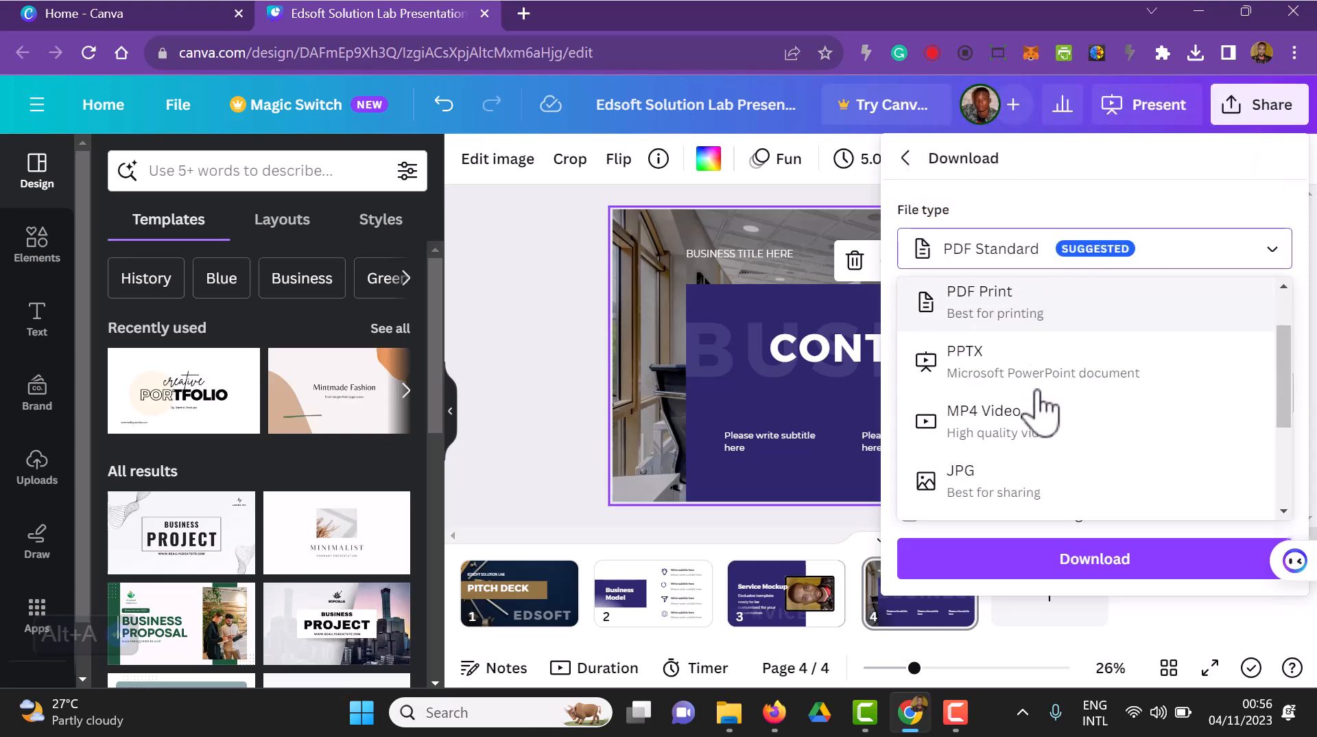
pyautogui.click(983, 410)
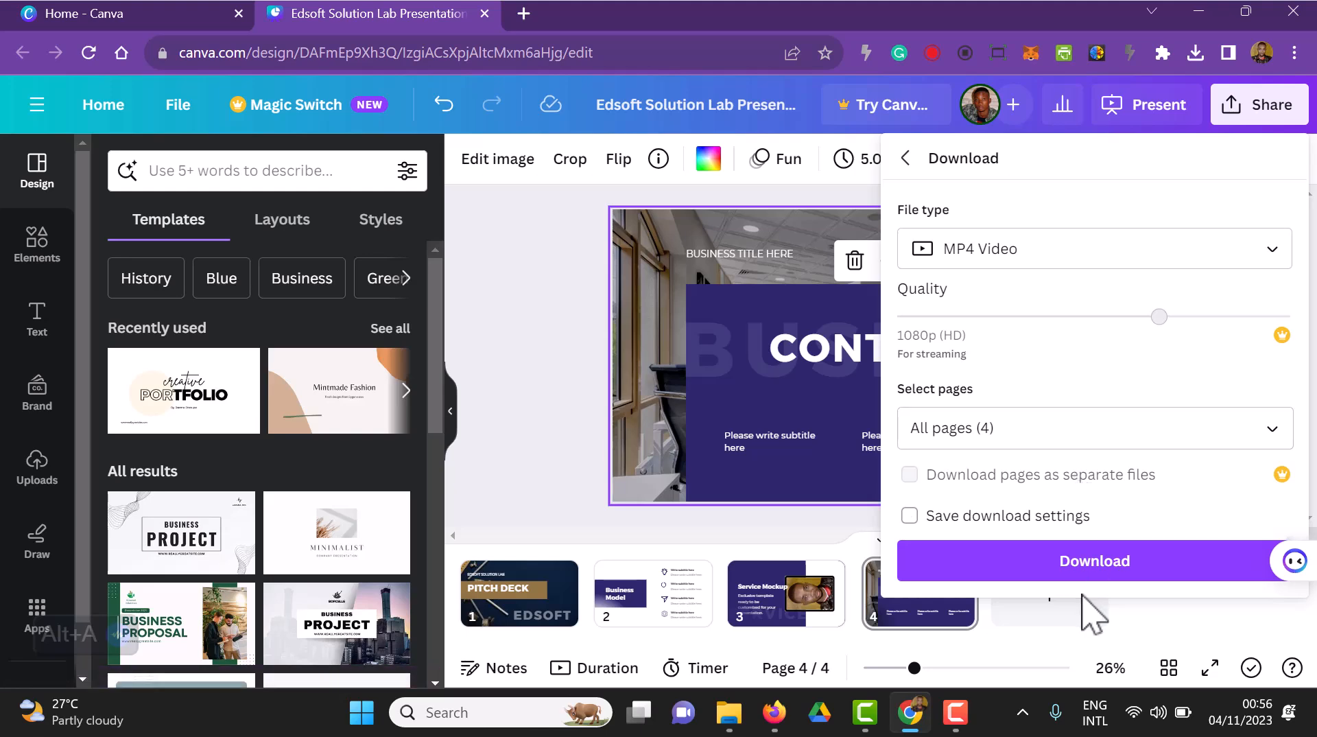
pyautogui.click(1091, 573)
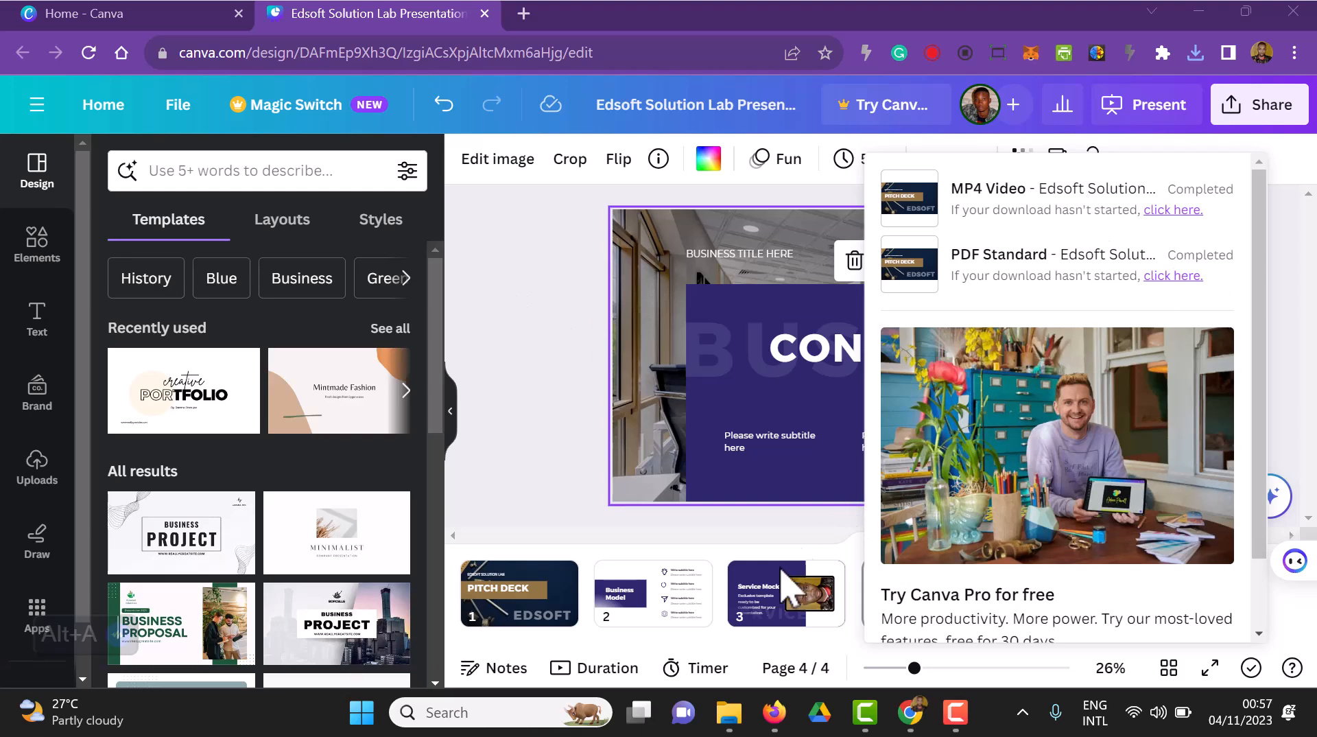
# Step: Switch to File Explorer and open the downloaded Edsoft Solution Lab Presentation video from the Downloads folder
pyautogui.click(740, 714)
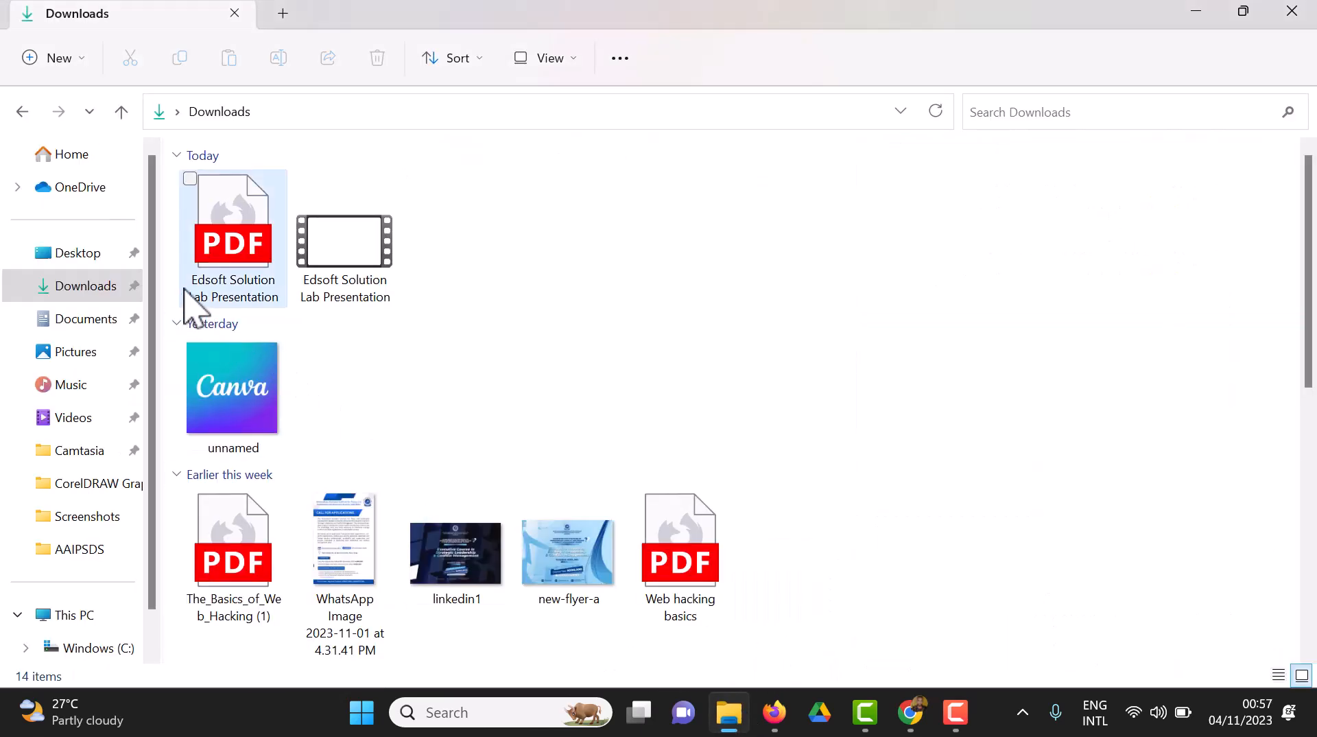
pyautogui.doubleClick(364, 256)
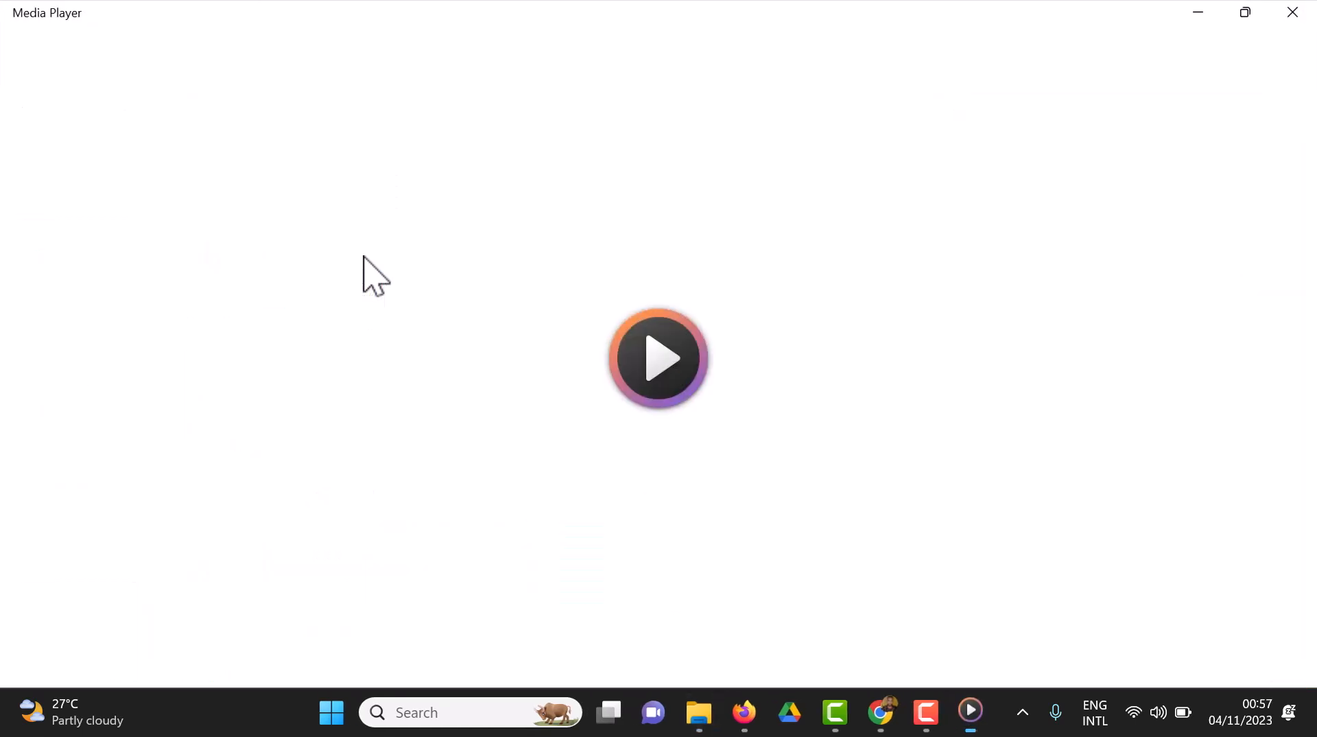